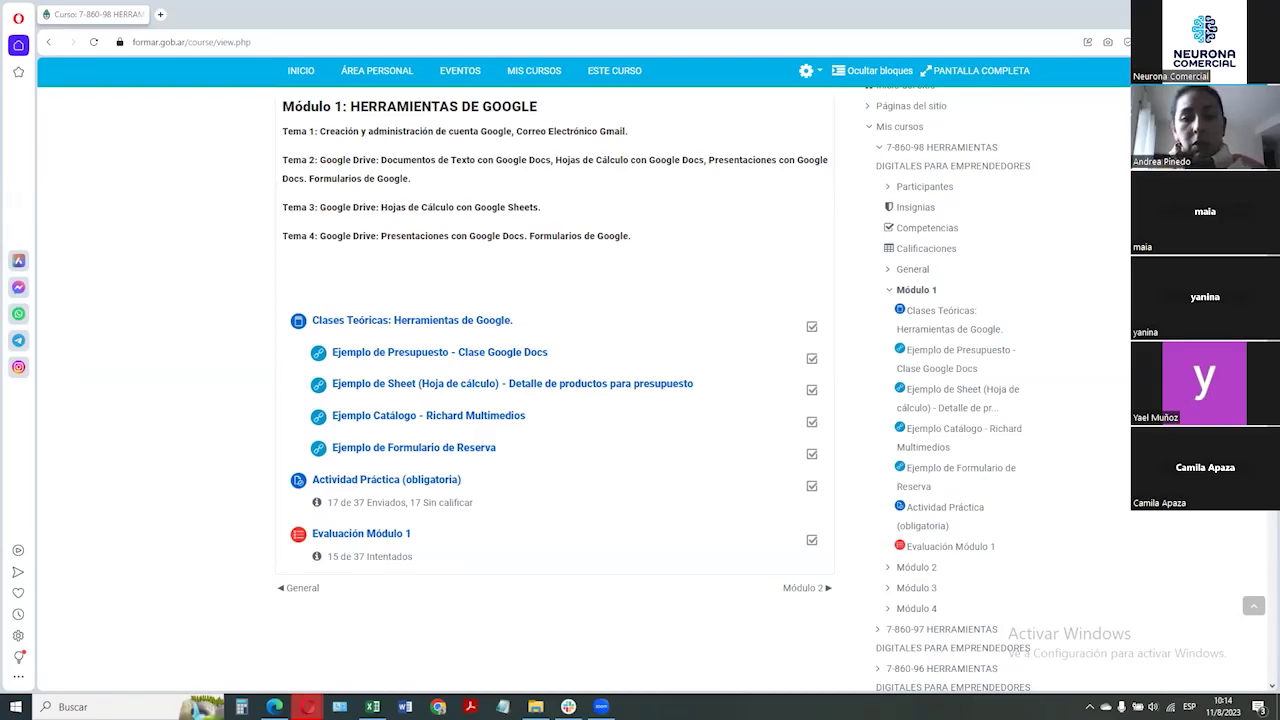
Open the 'Actividad Práctica (obligatoria)' assignment in the Módulo 1: Herramientas de Google section
left_click(409, 482)
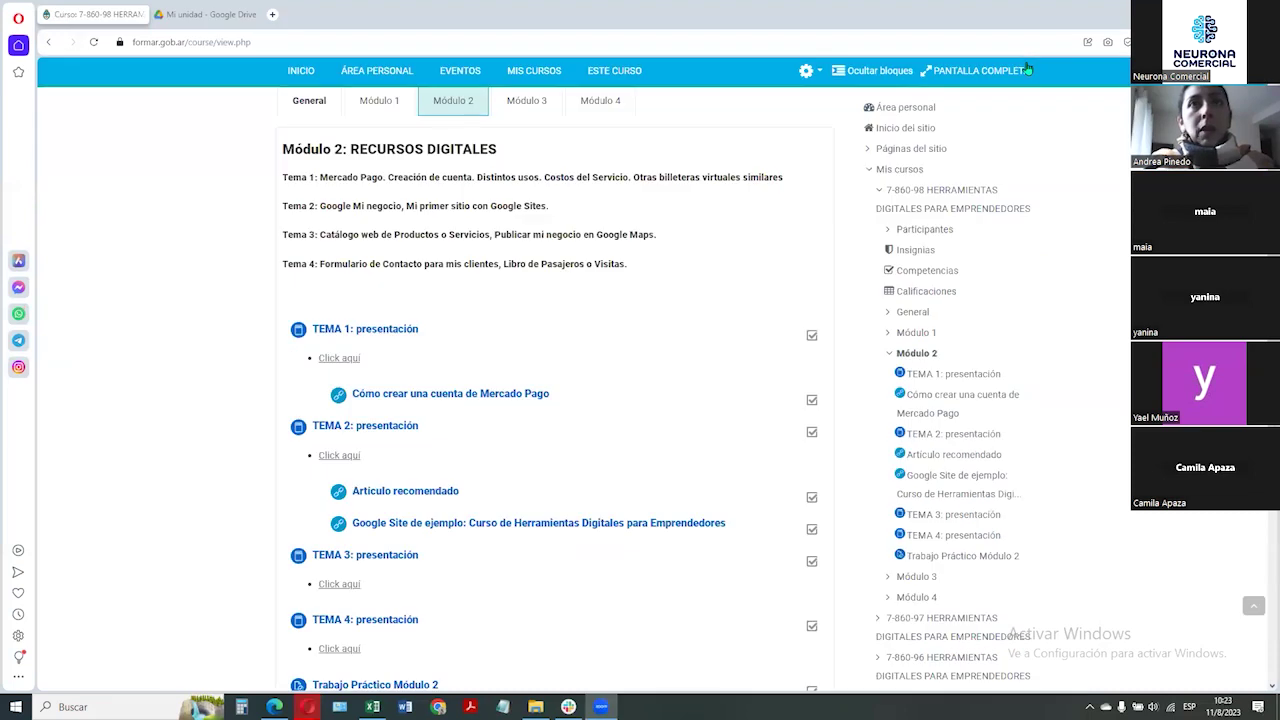
Close the extra Google Drive tab to return to the Módulo 2 course page
left_click(241, 20)
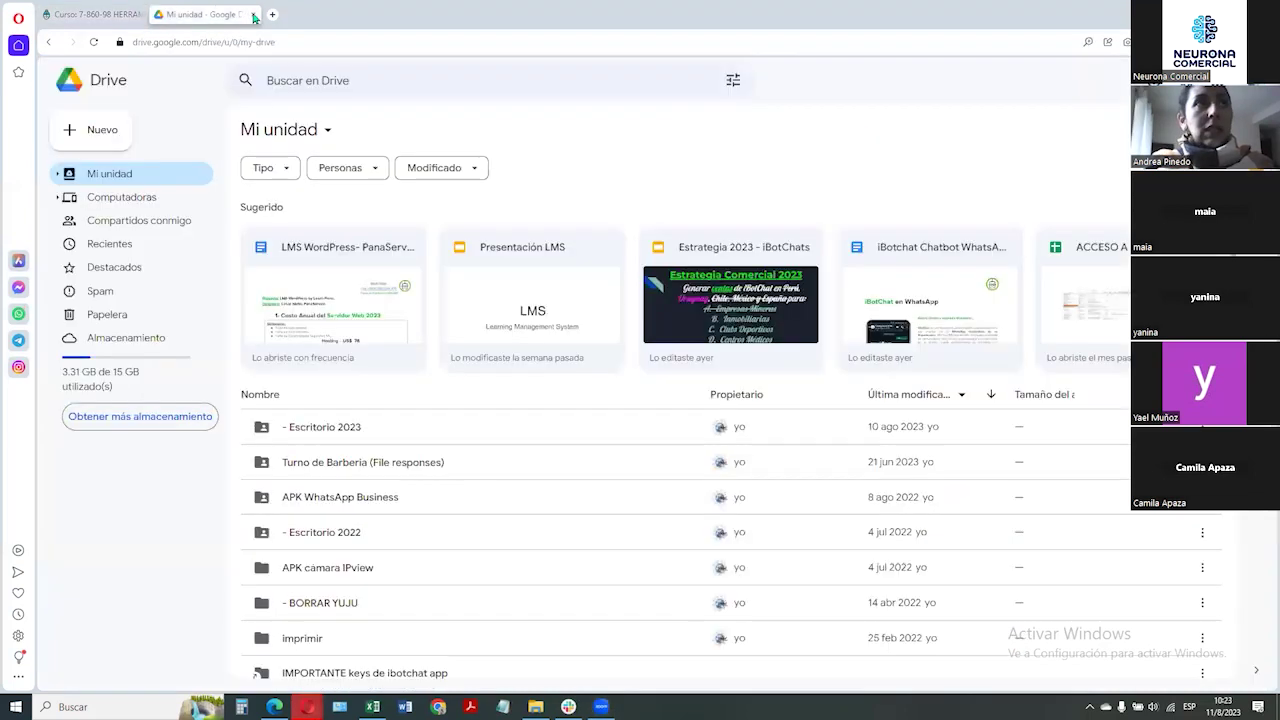
left_click(253, 14)
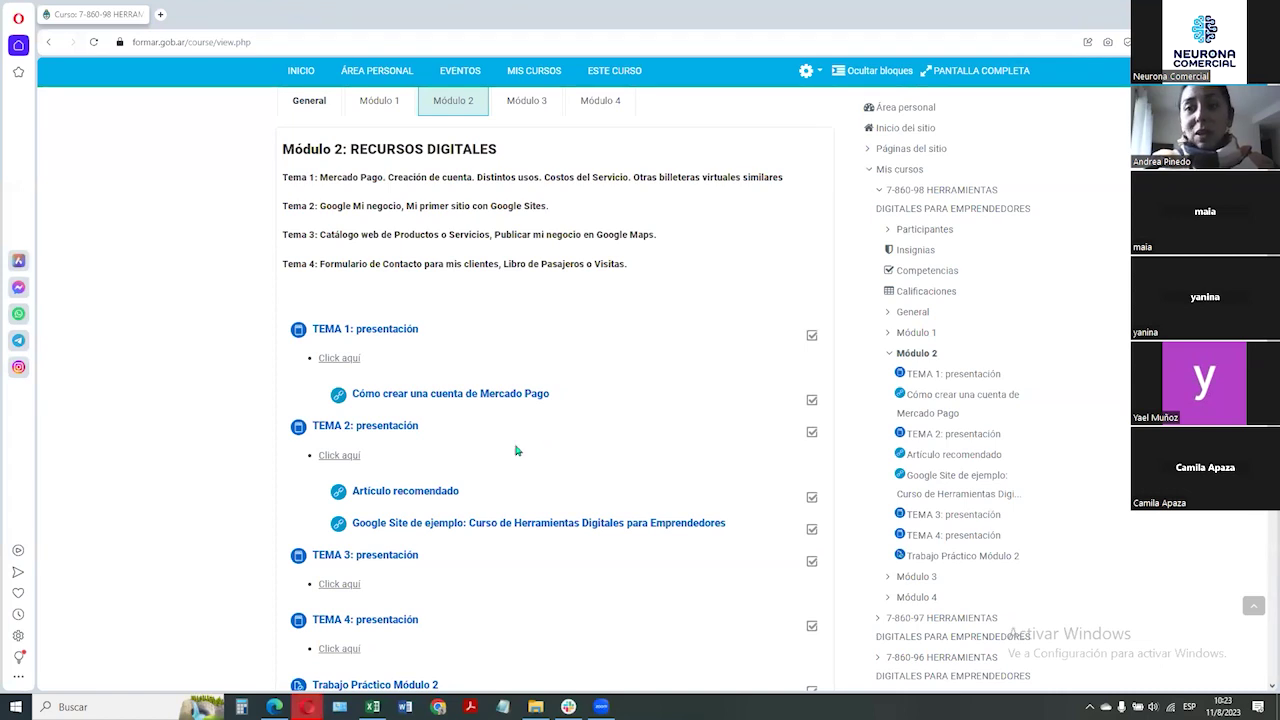
scroll(390, 225, "up", 1)
scroll(495, 405, "down", 3)
Highlight the Trabajo Práctico Módulo 2 title on the course page
scroll(481, 369, "down", 2)
scroll(460, 360, "up", 4)
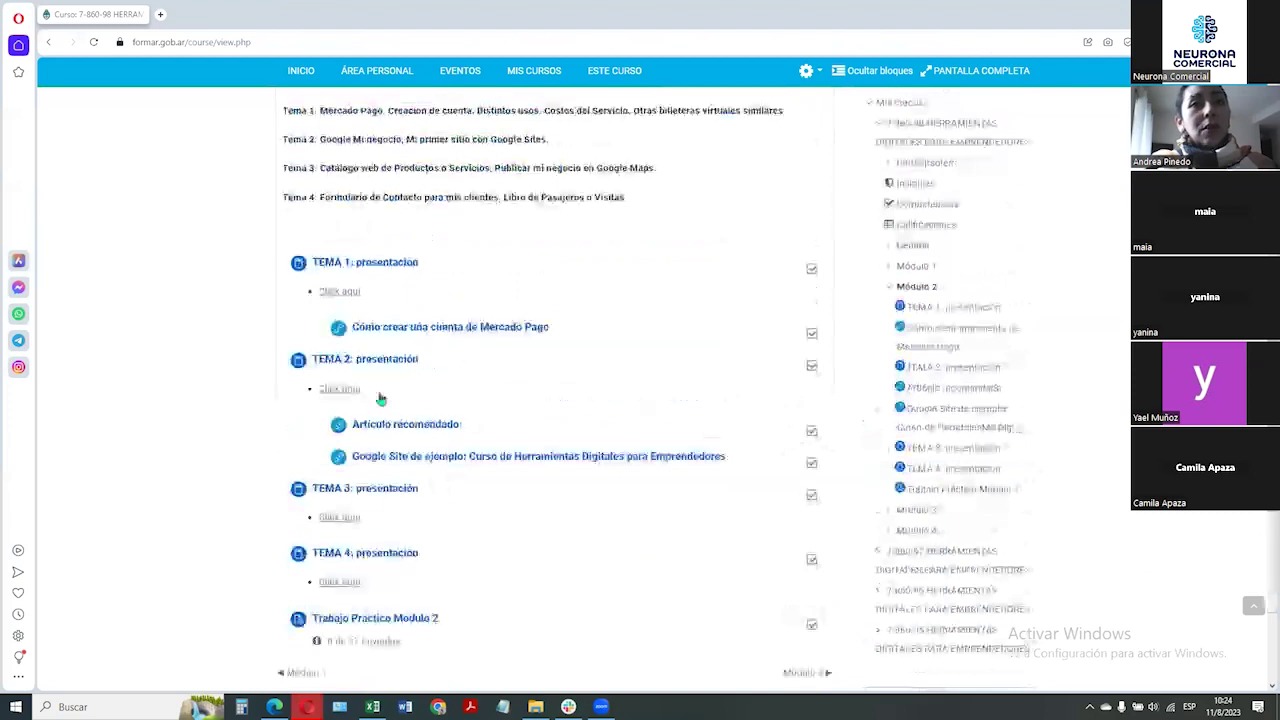
scroll(470, 345, "up", 1)
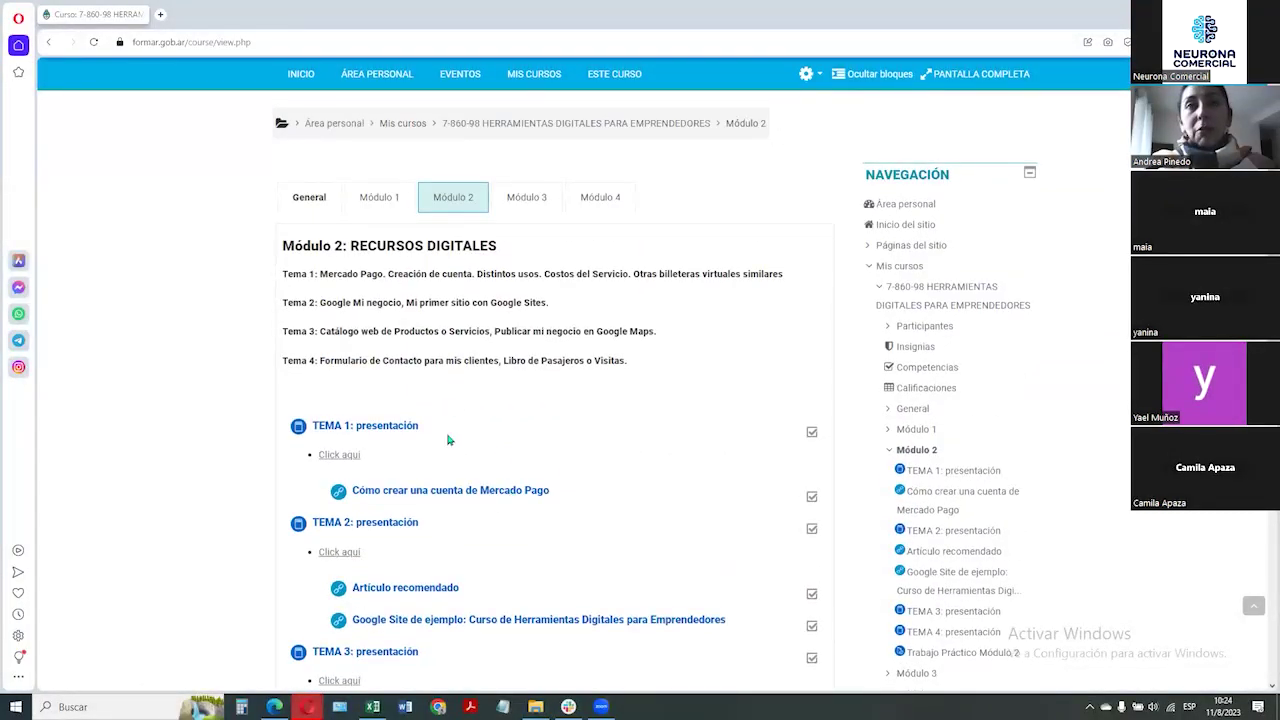
scroll(450, 440, "down", 2)
scroll(411, 522, "down", 2)
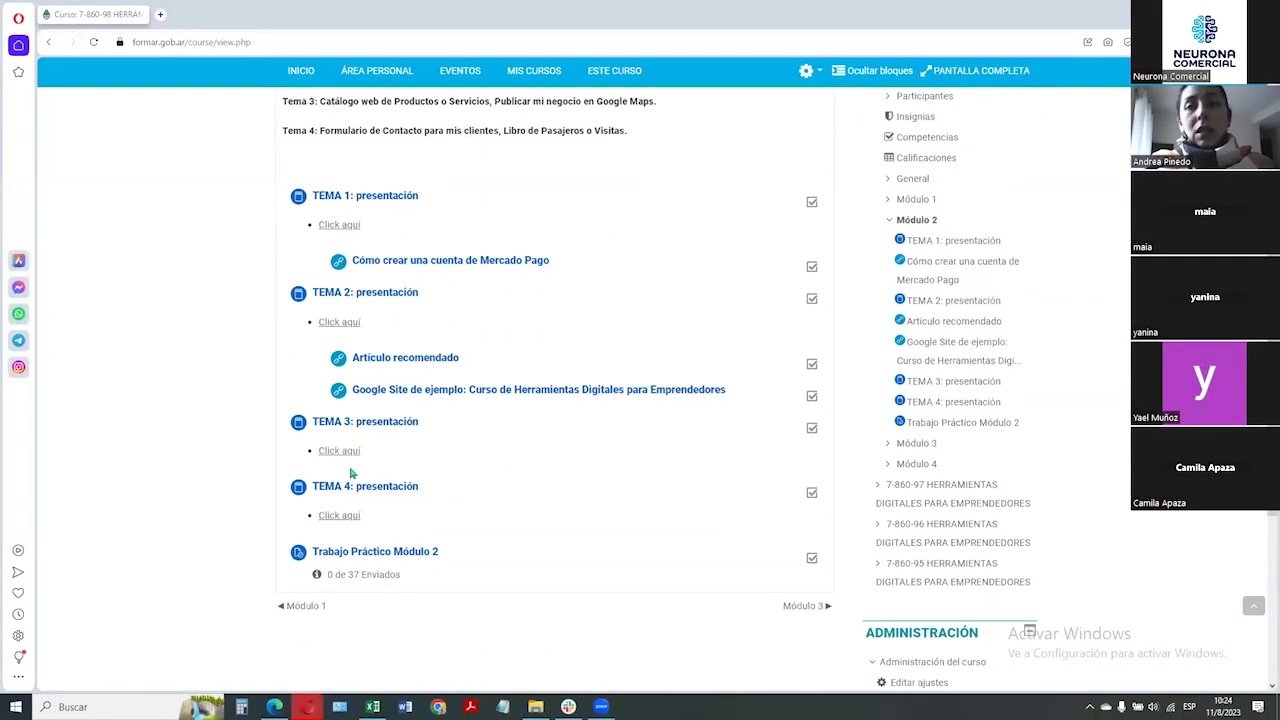
left_click_drag(251, 555, 502, 551)
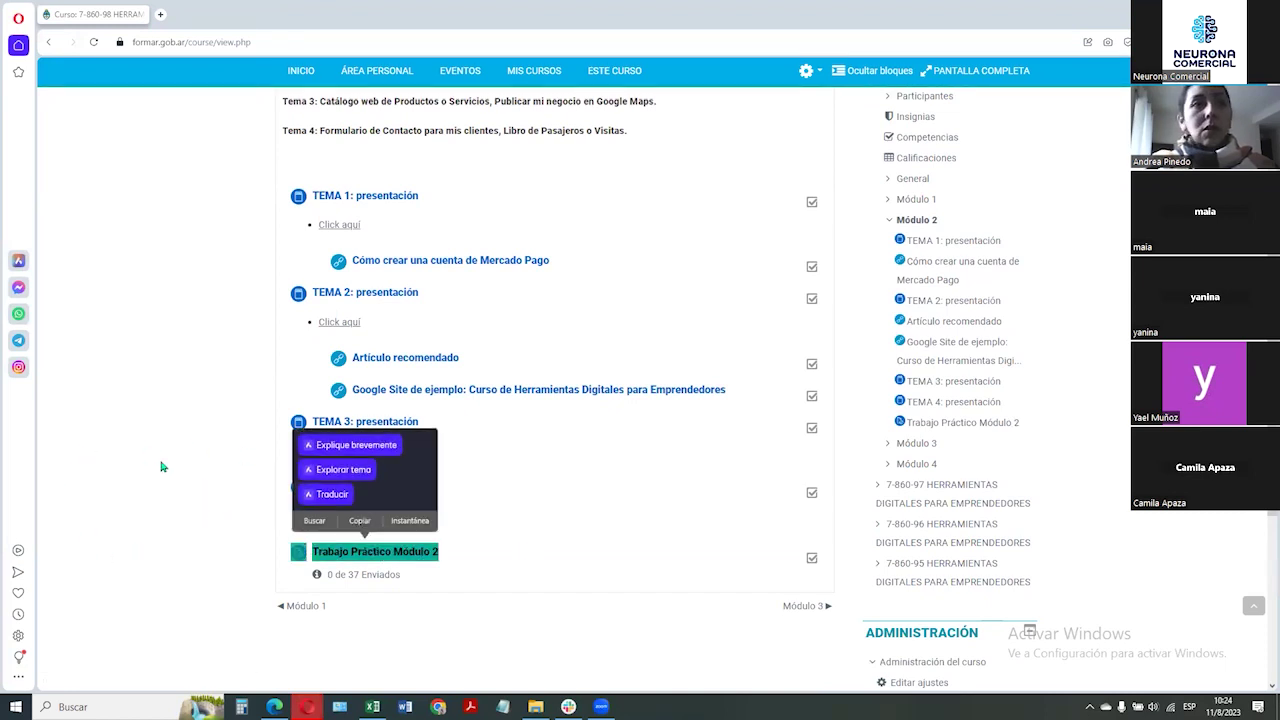
scroll(165, 460, "up", 2)
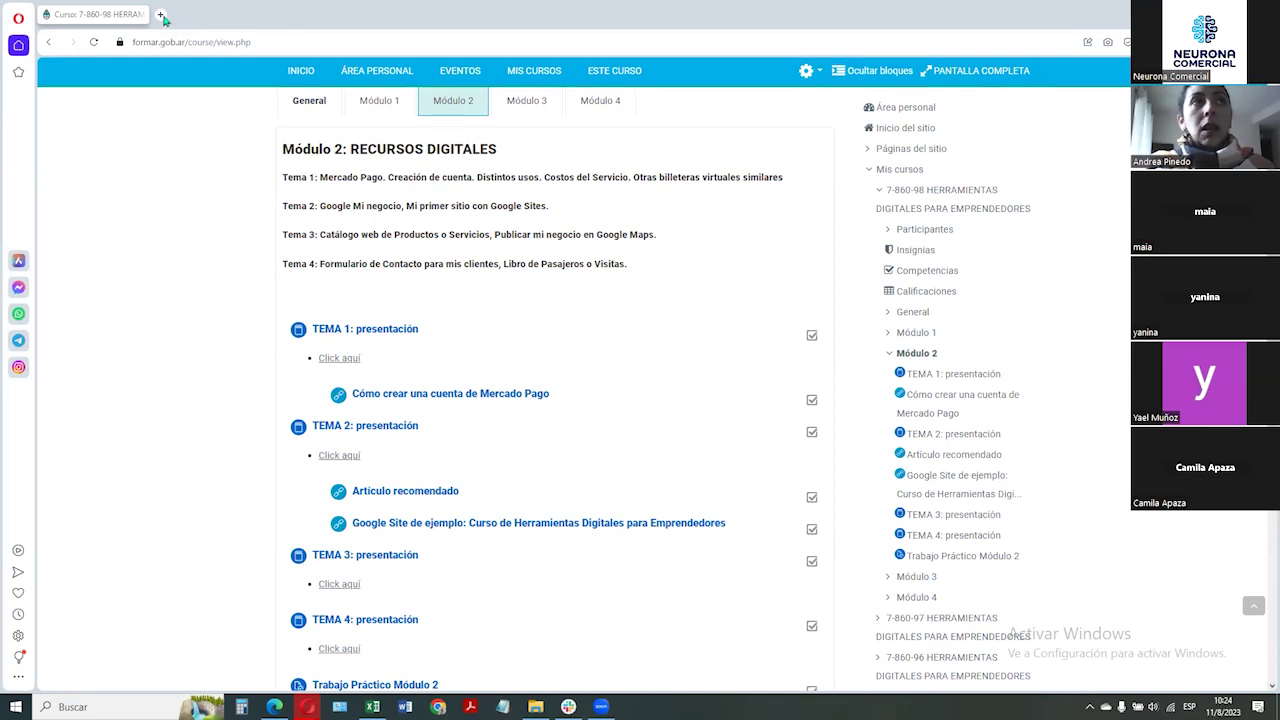
Load the Google Drive home page in a new browser tab
left_click(161, 15)
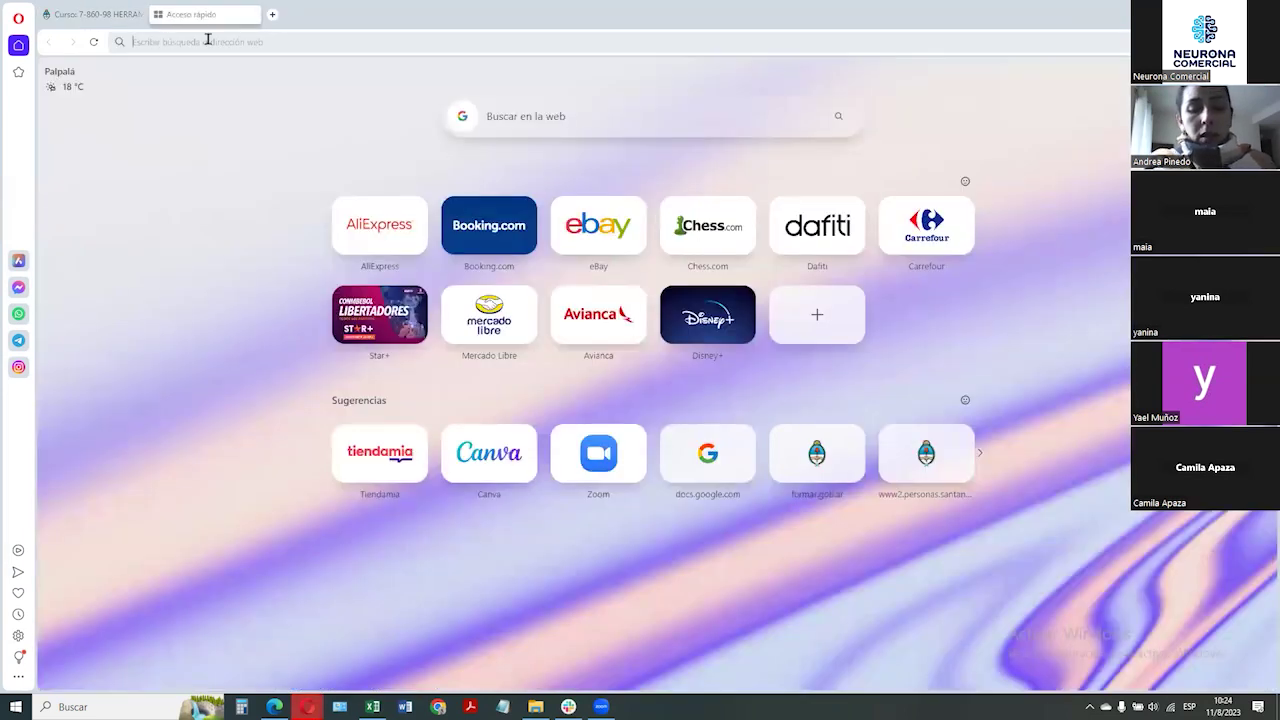
type("drive")
key("Right")
key("ctrl+shift+Left")
key("ctrl+shift+Left")
key("ctrl+shift+Left")
key("ctrl+shift+Left")
key("ctrl+shift+Left")
key("BackSpace")
key("Return")
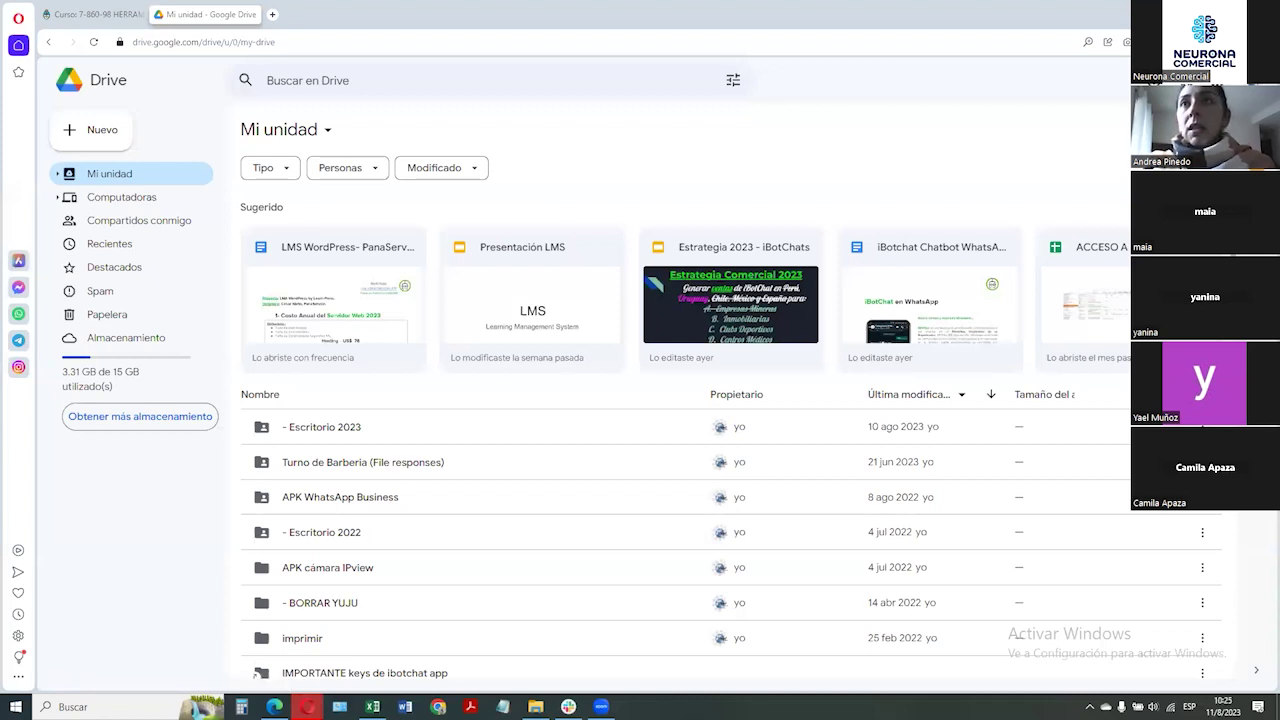
Switch Drive to the second Google account and close the old Drive tab
left_click(1240, 80)
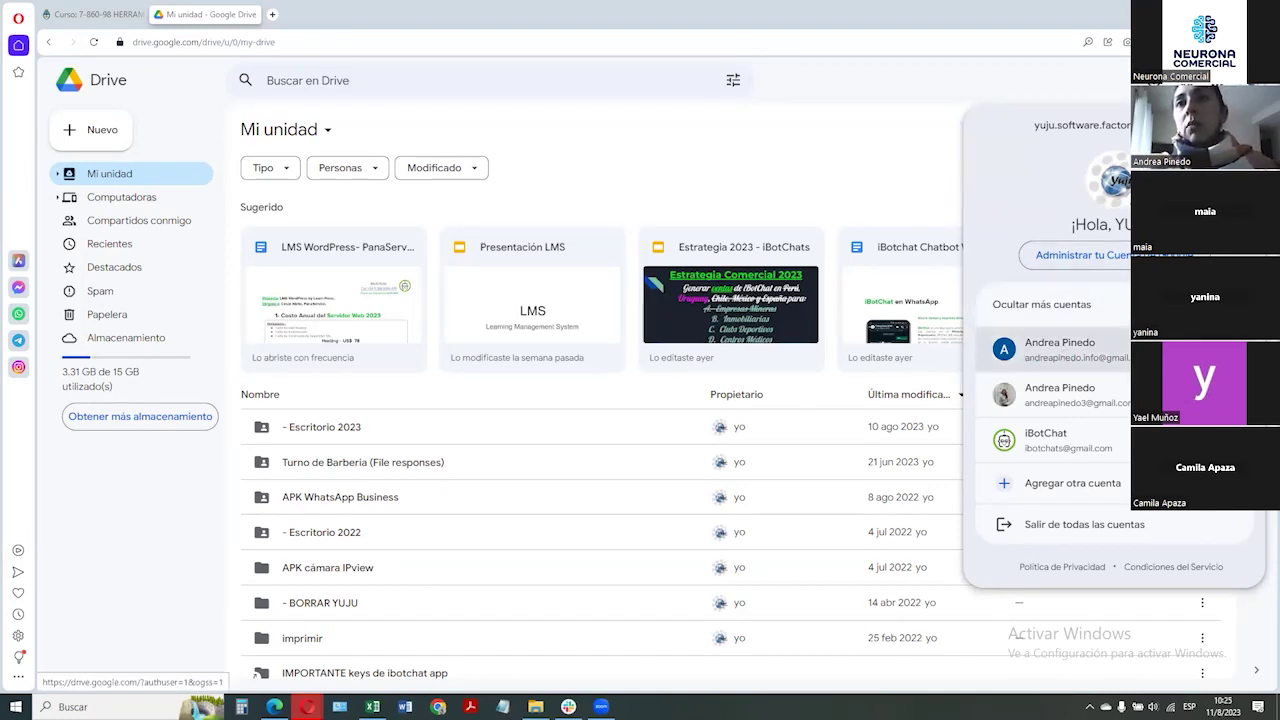
left_click(1108, 355)
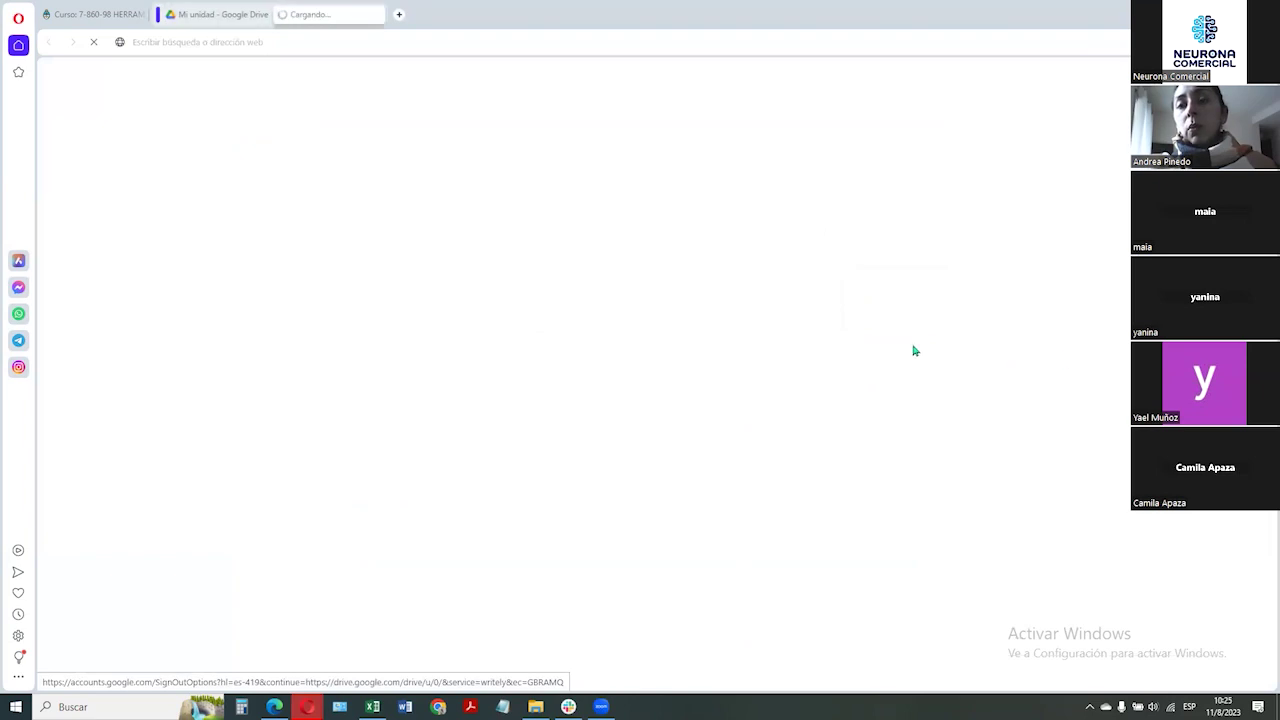
left_click(253, 21)
left_click(263, 15)
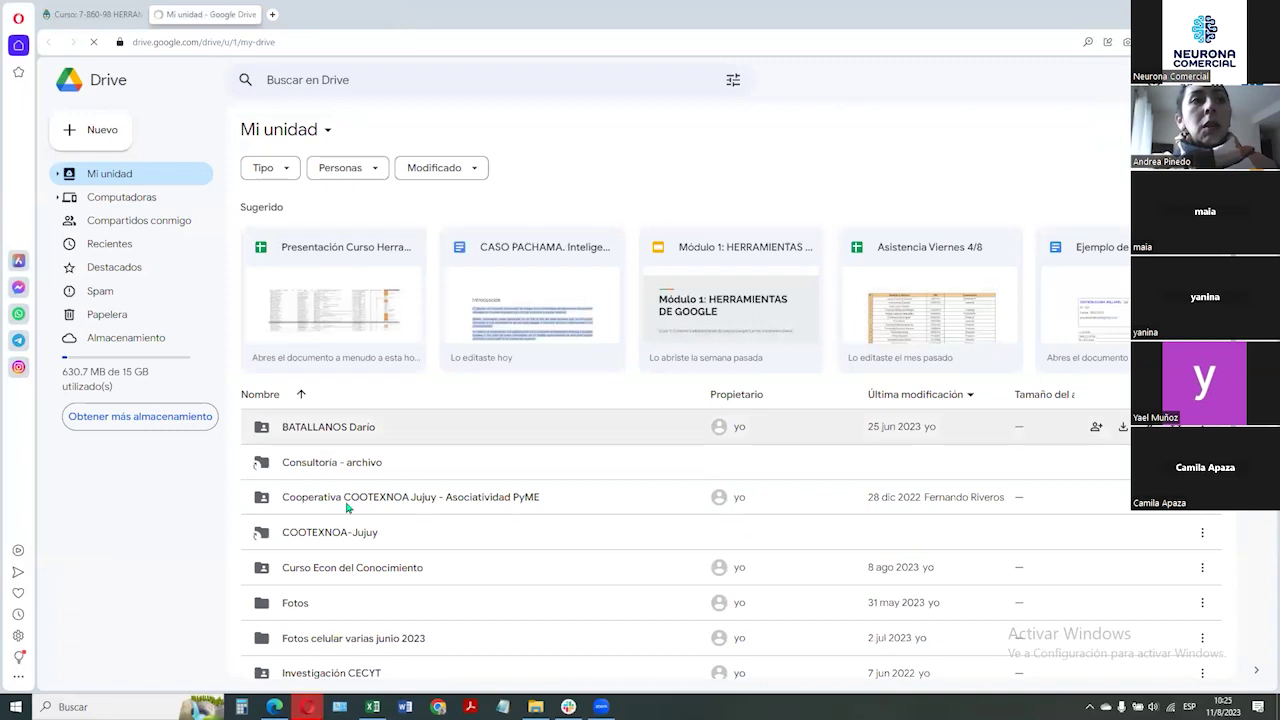
Open the Clase 1 slides from Curso Econ del Conocimiento > 2. Módulo 2, then return to the course folder
double_click(374, 503)
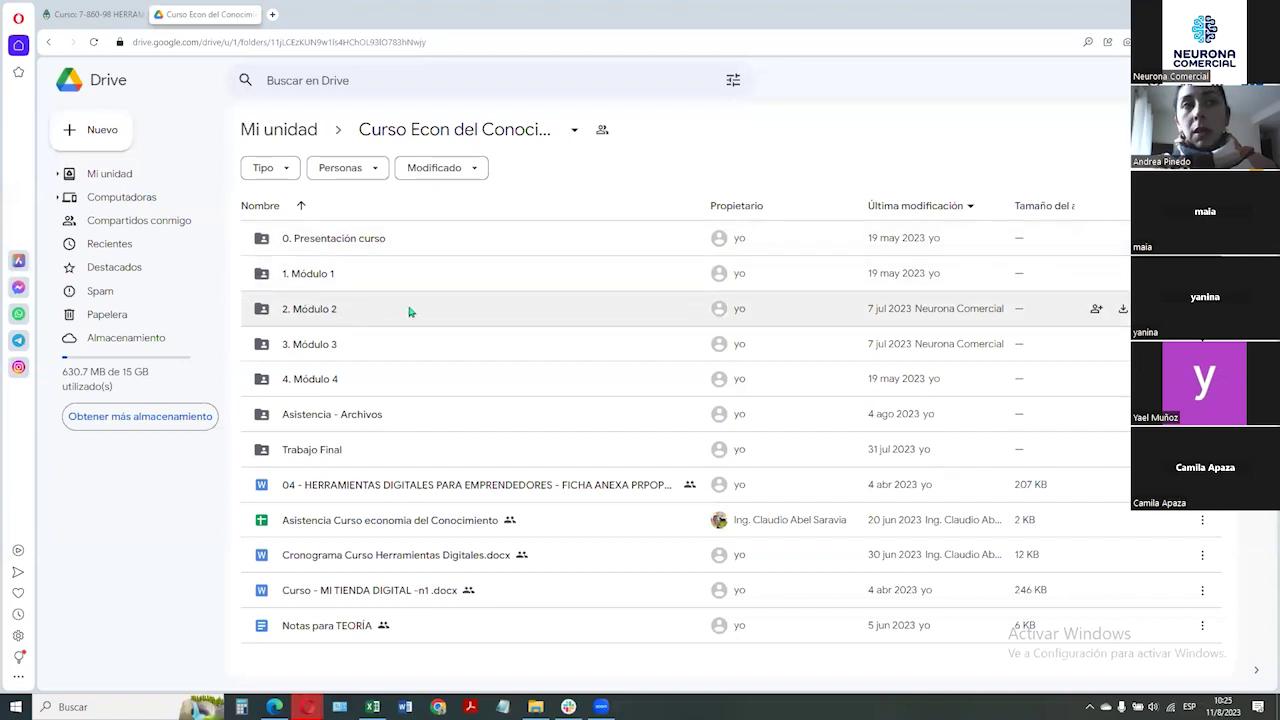
double_click(309, 318)
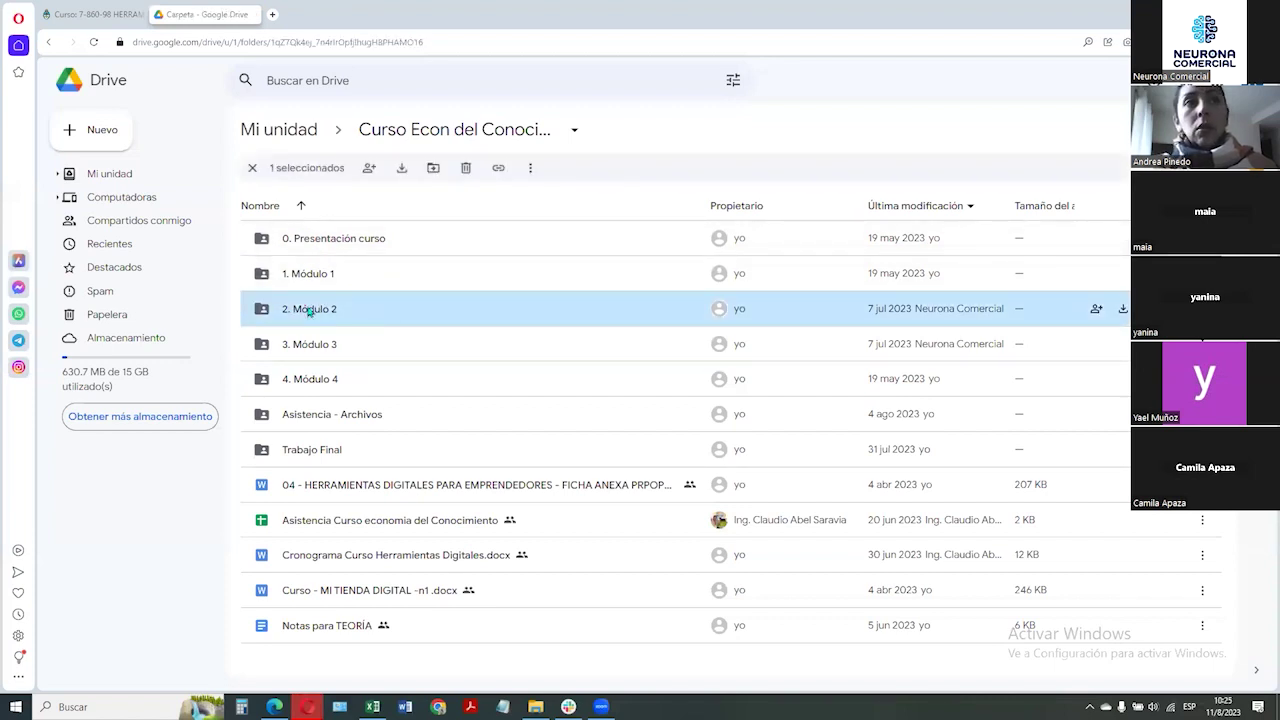
double_click(385, 487)
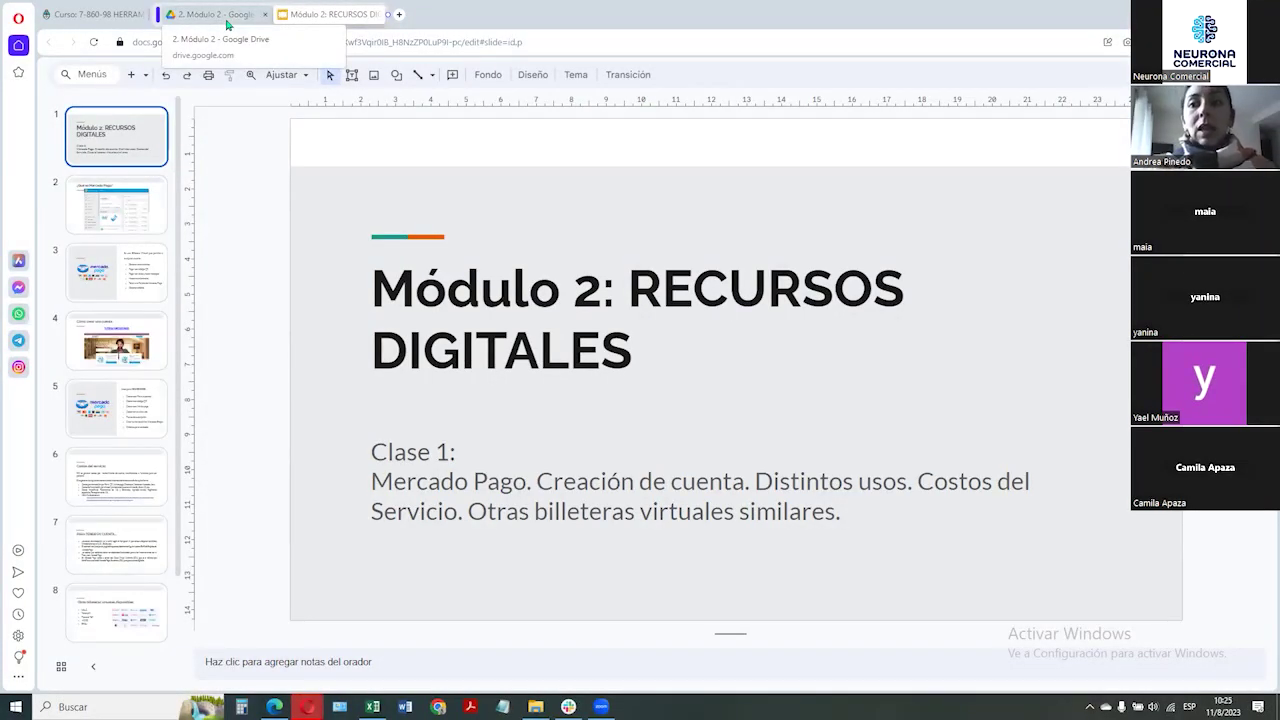
left_click(227, 24)
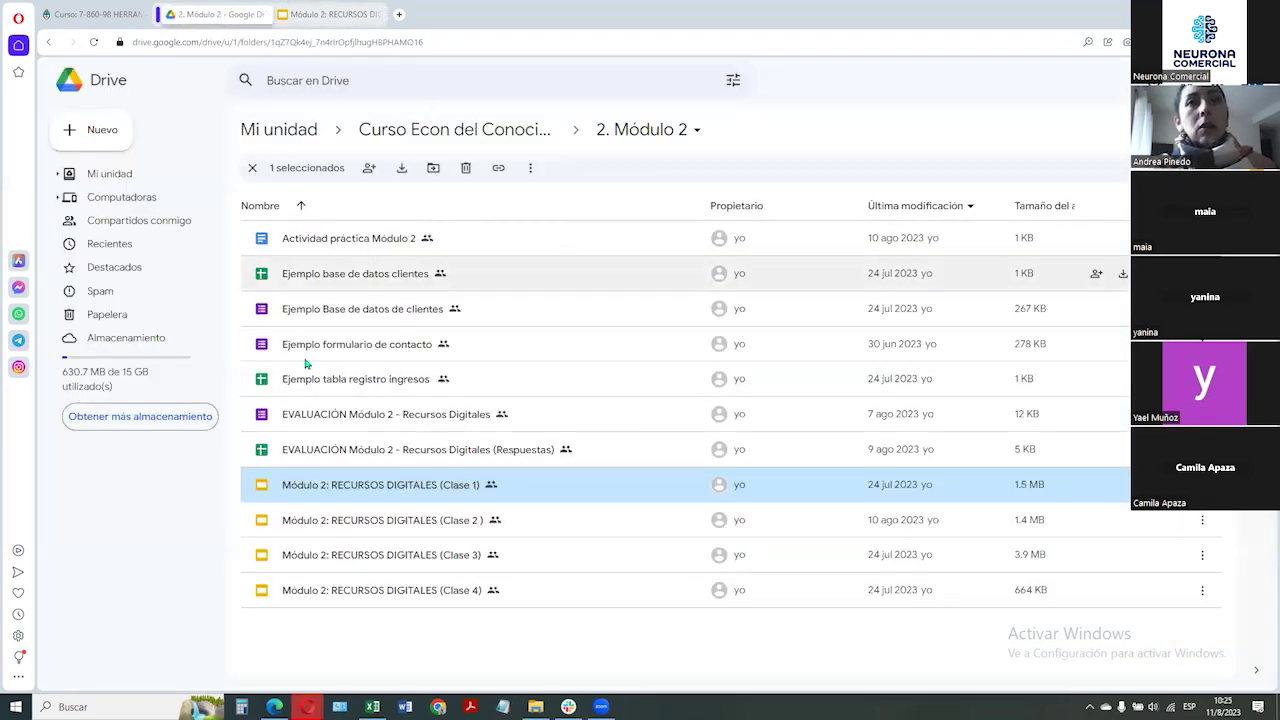
left_click(48, 42)
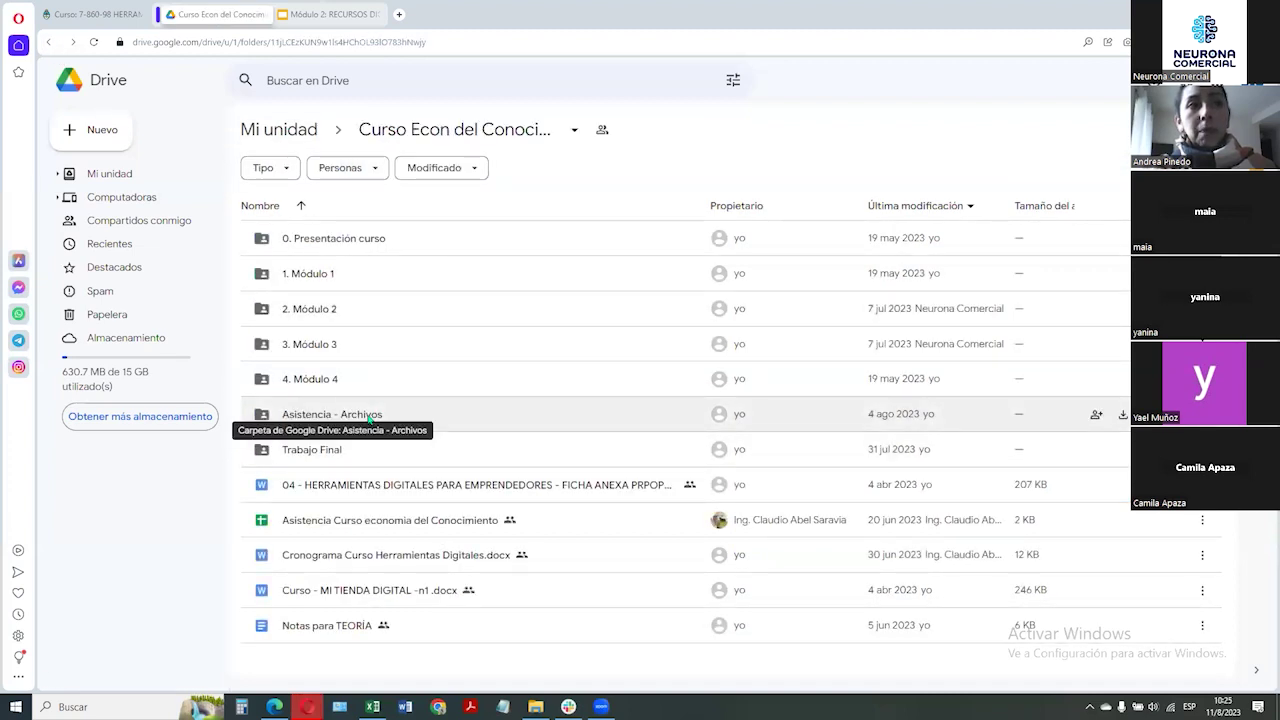
Open Asistencia - Archivos > VIERNES and review the attendance and example files
double_click(398, 419)
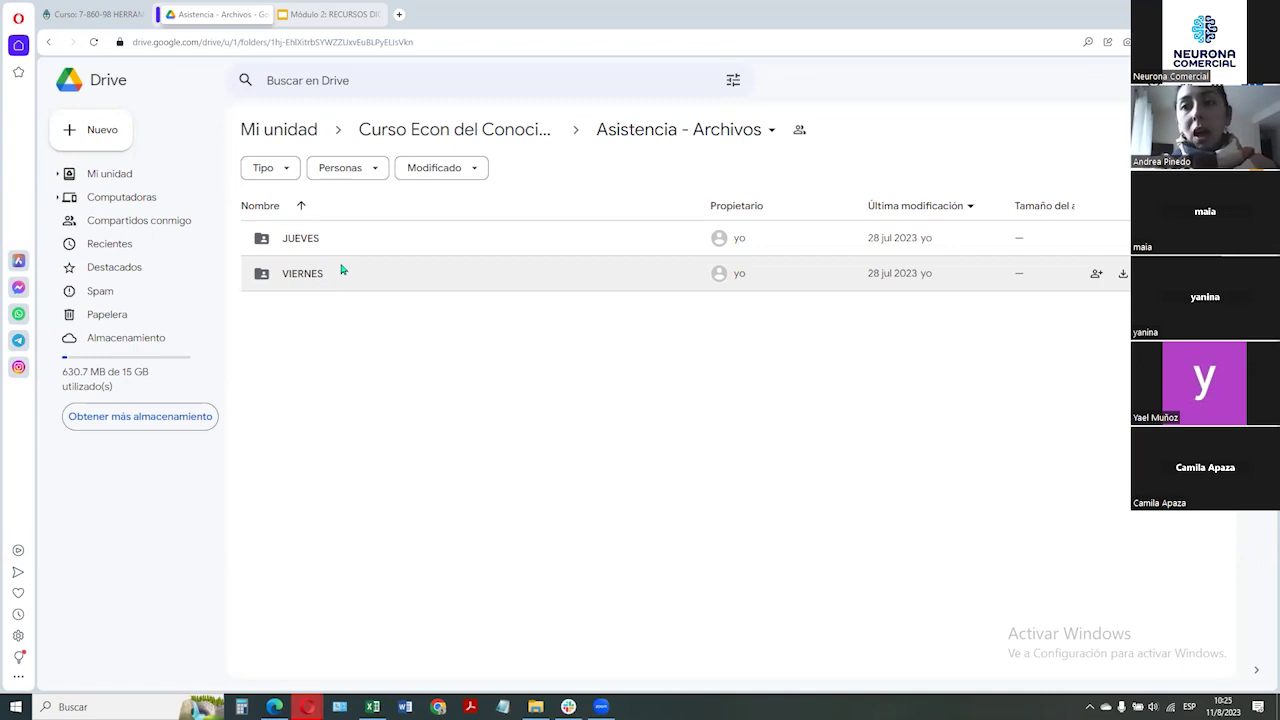
double_click(322, 277)
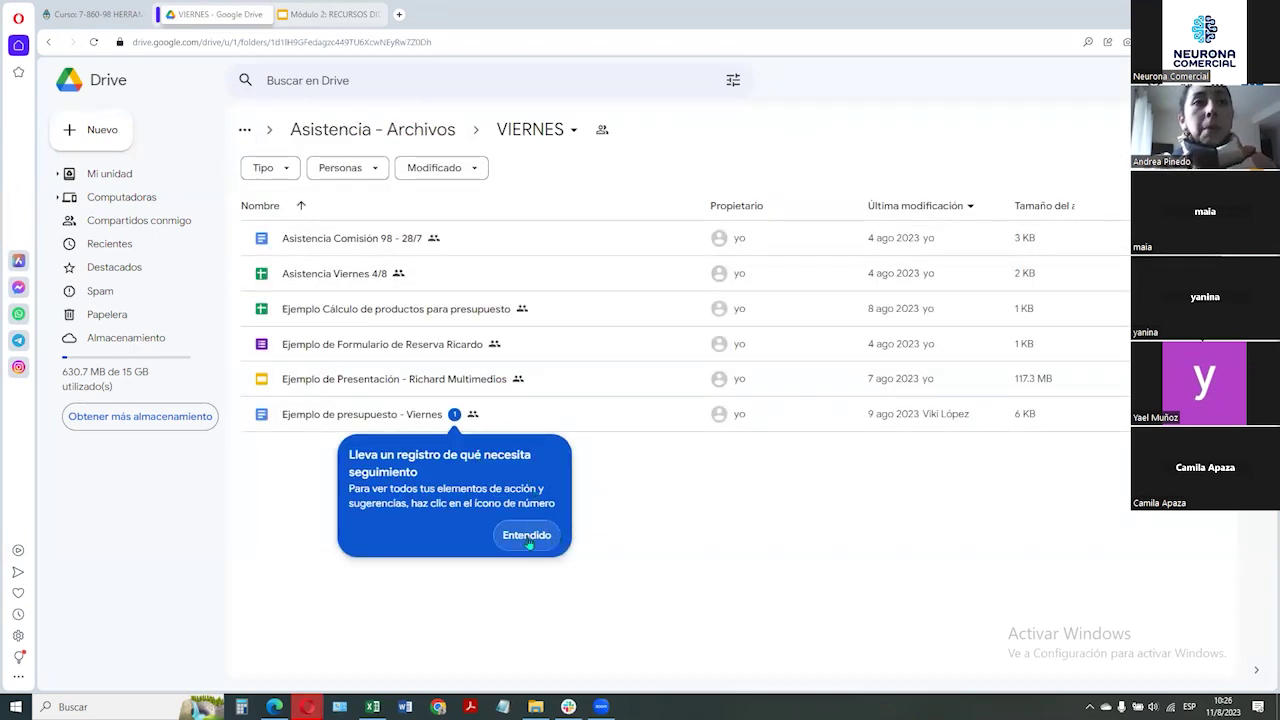
left_click(527, 538)
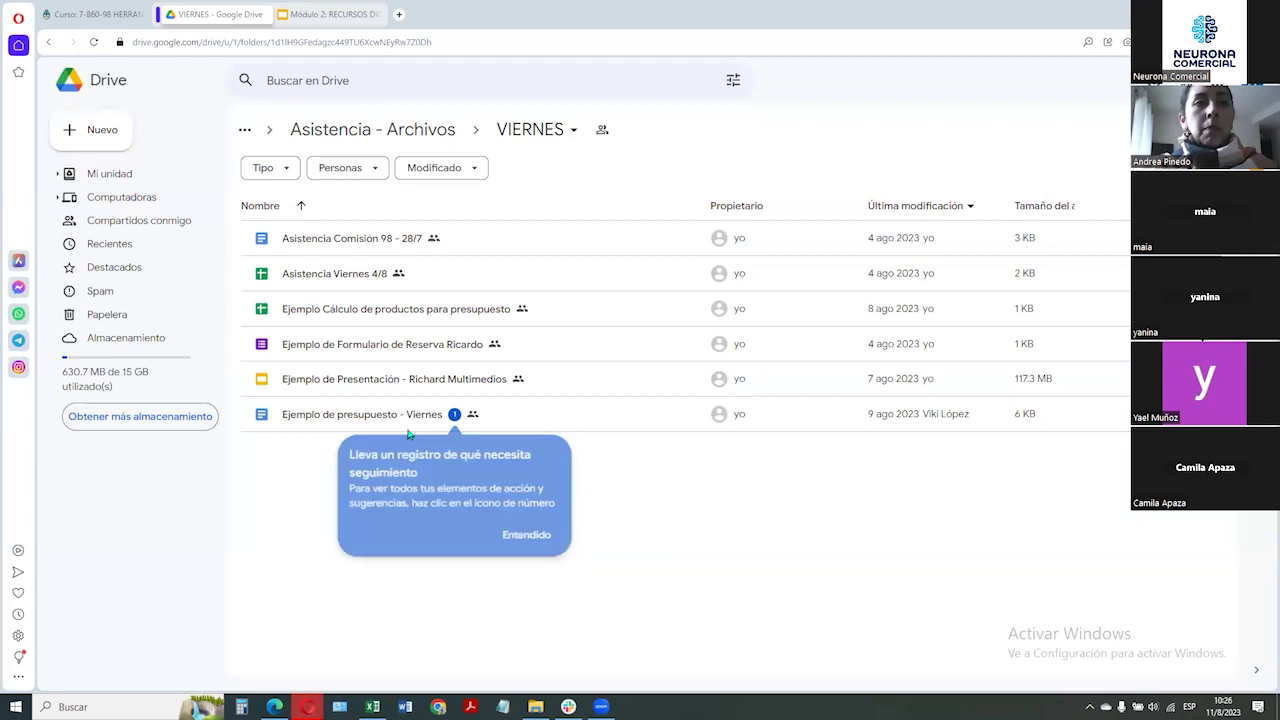
left_click(354, 272)
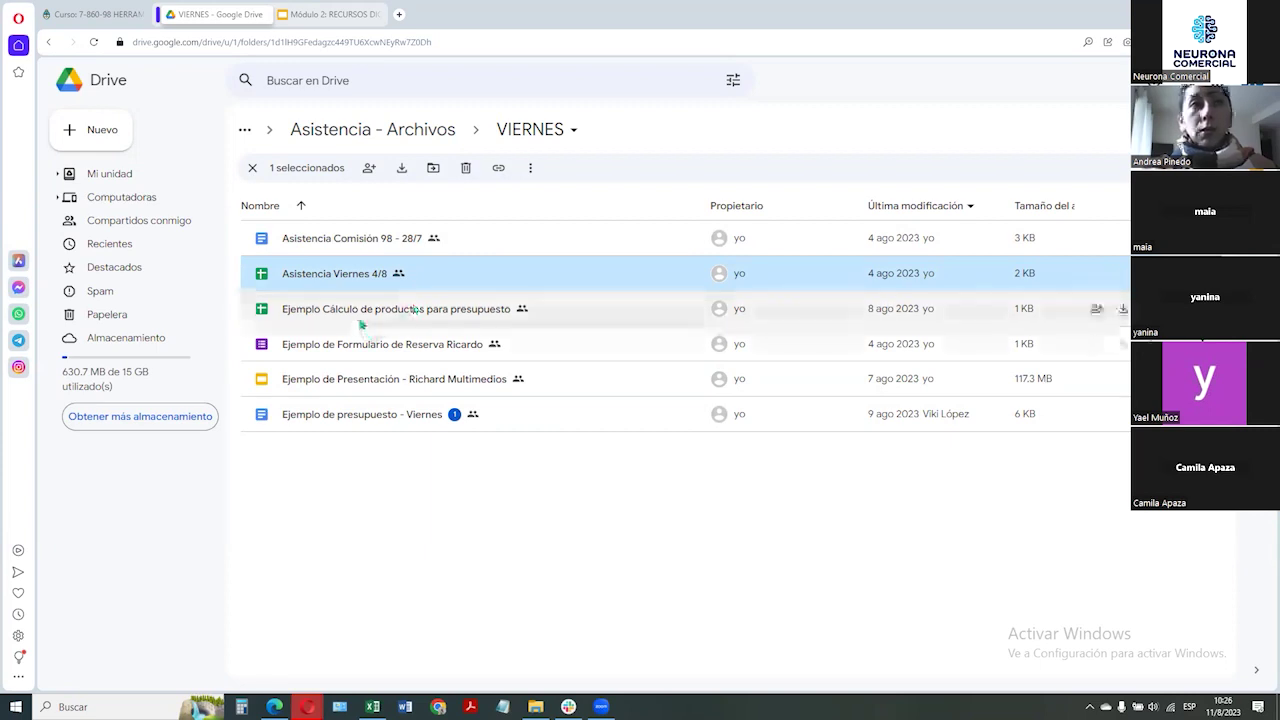
left_click(364, 312)
key("shift+Down")
key("shift+Down")
key("shift+Down")
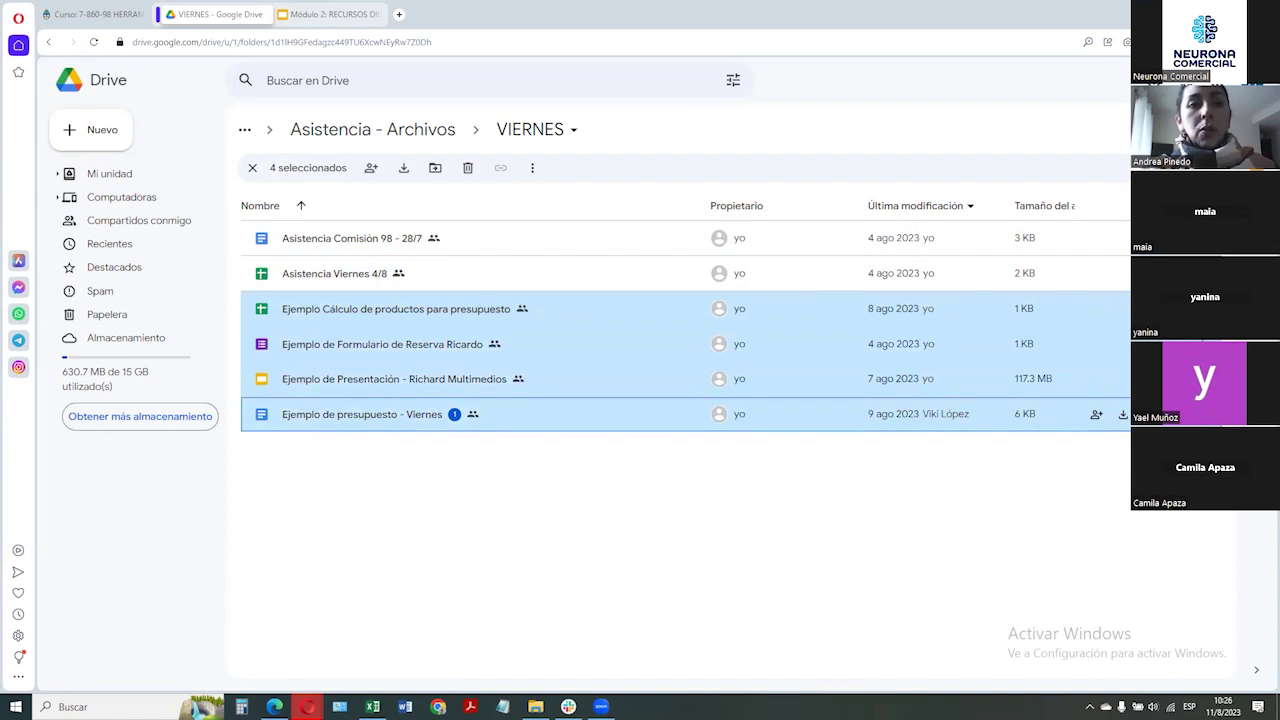
left_click(359, 510)
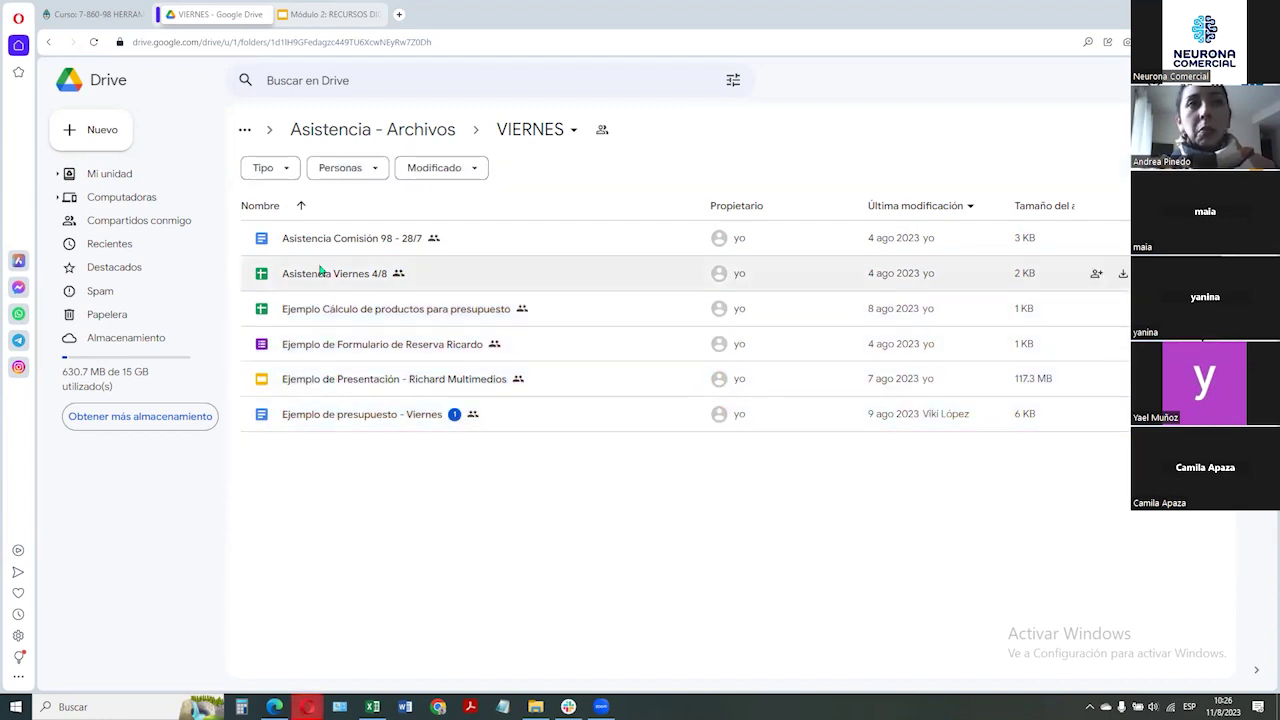
Create a new folder named Ejemplos inside VIERNES
left_click(106, 134)
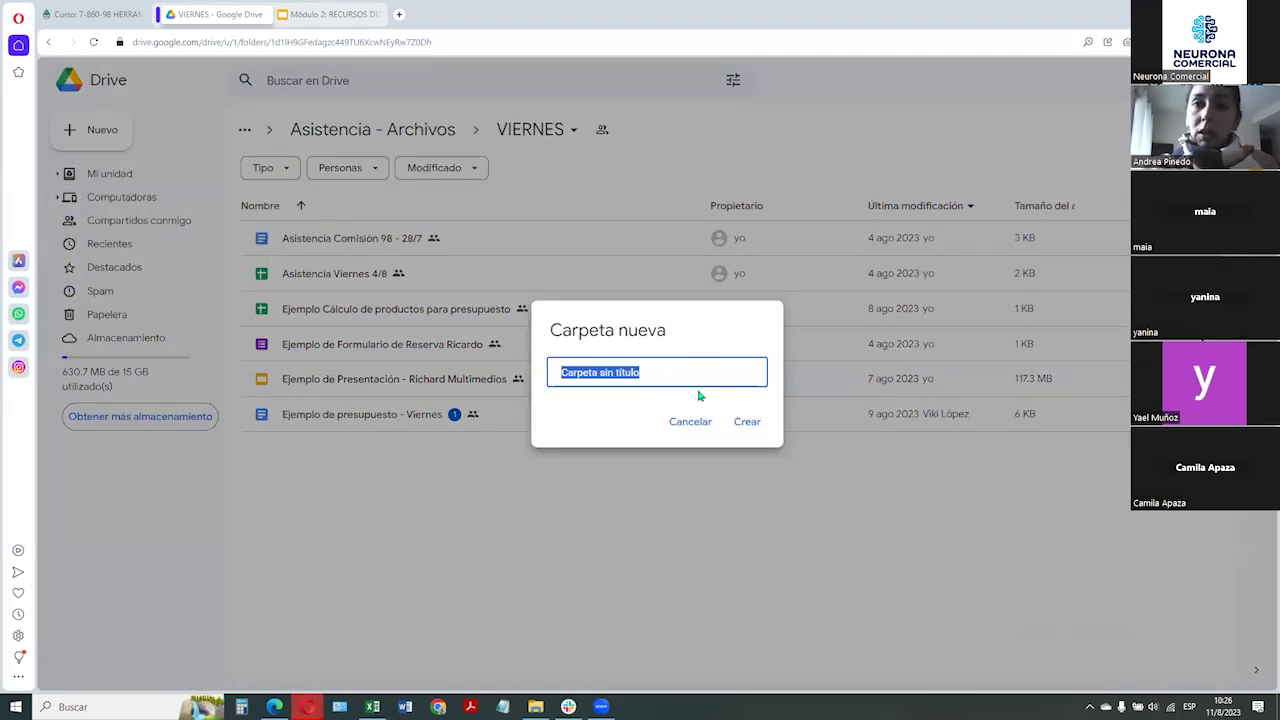
type("Viernes")
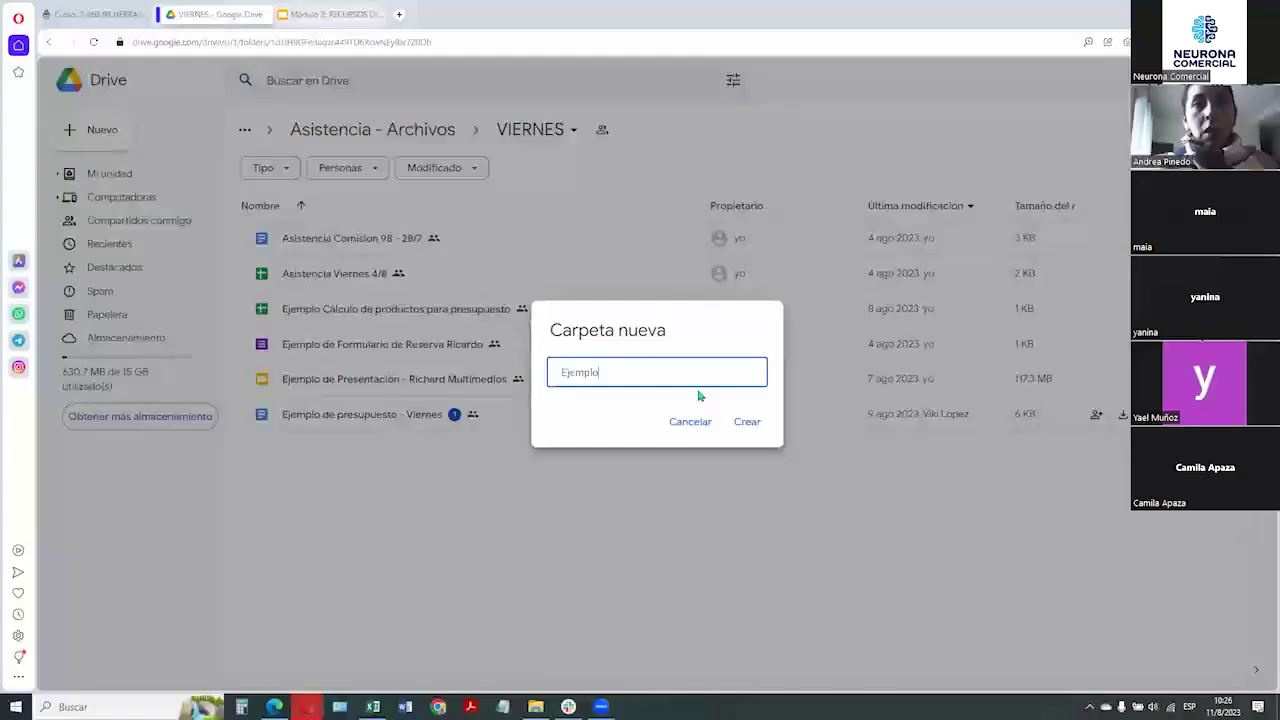
key("Return")
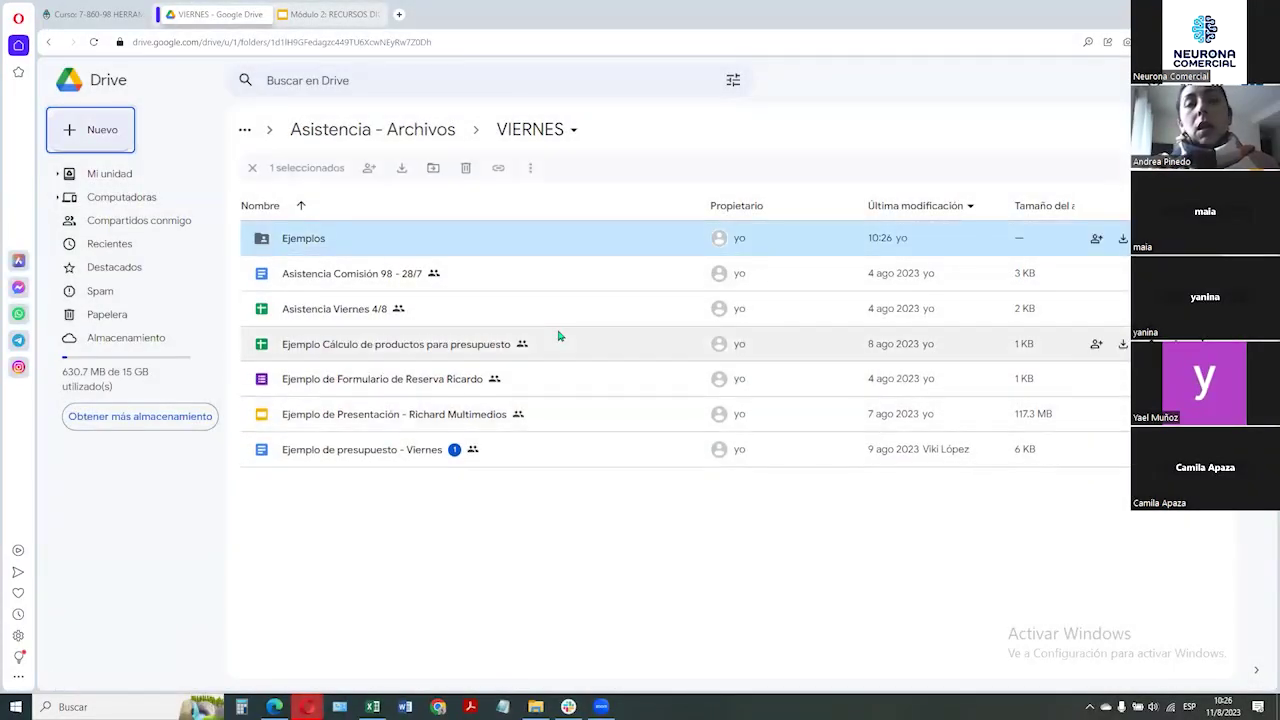
Move the four Ejemplo files into the Ejemplos folder and verify its contents
left_click(455, 348)
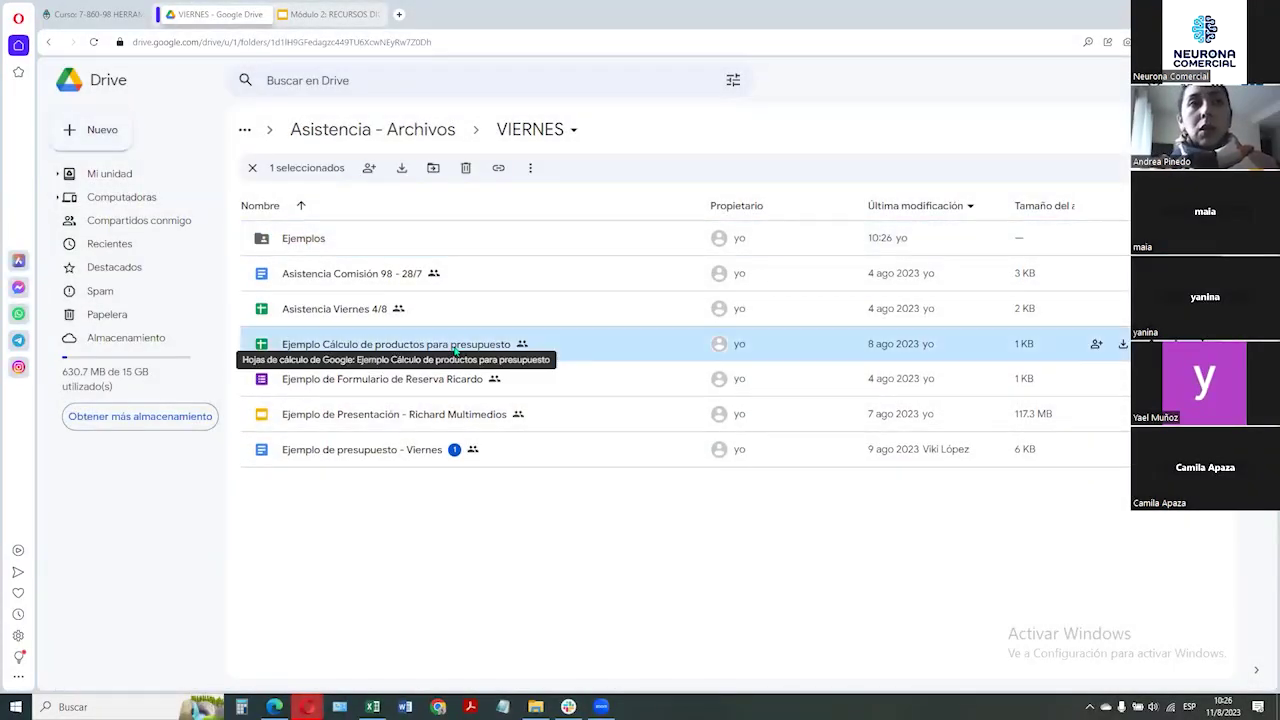
key("shift+Down")
key("shift+Down")
key("shift+Down")
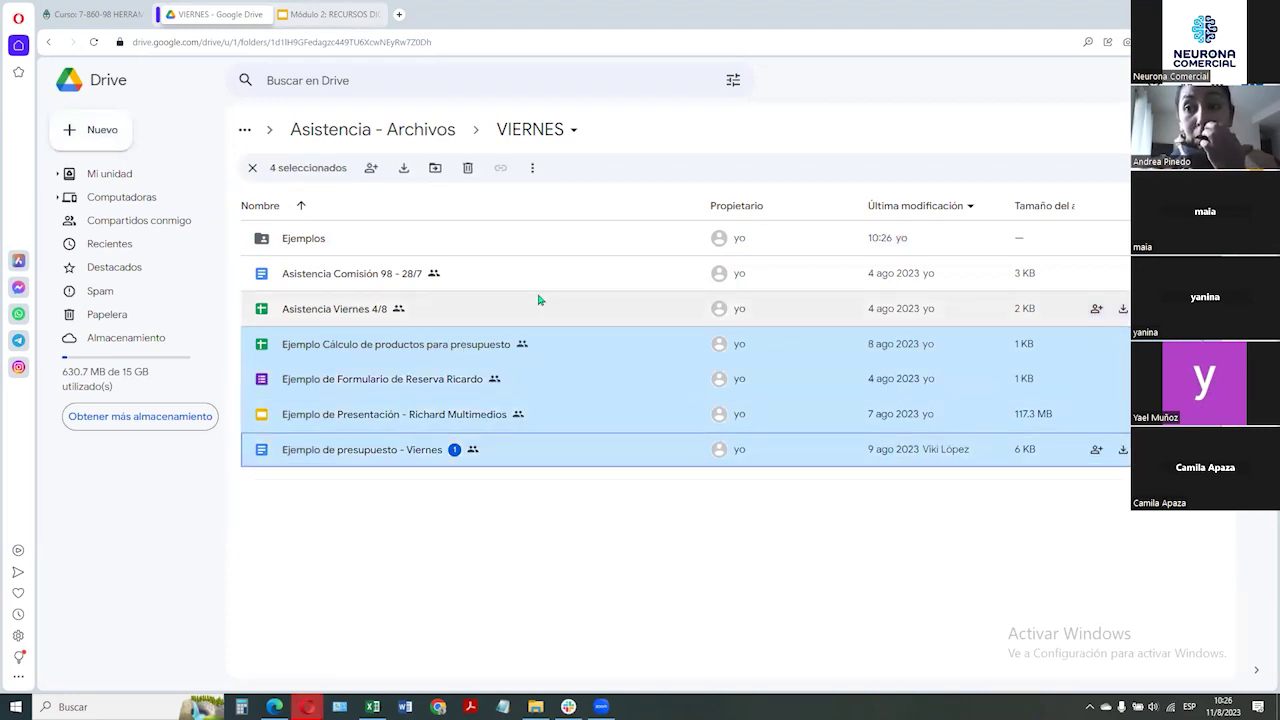
left_click_drag(378, 356, 494, 284)
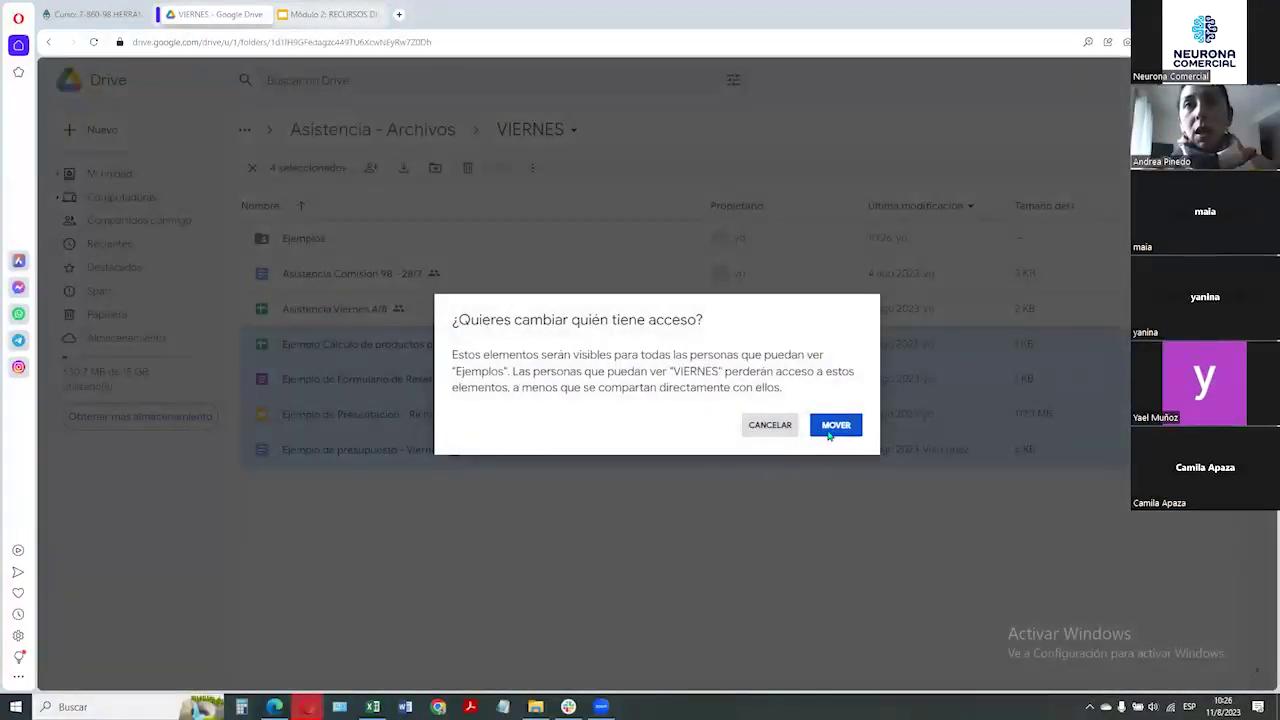
left_click(829, 431)
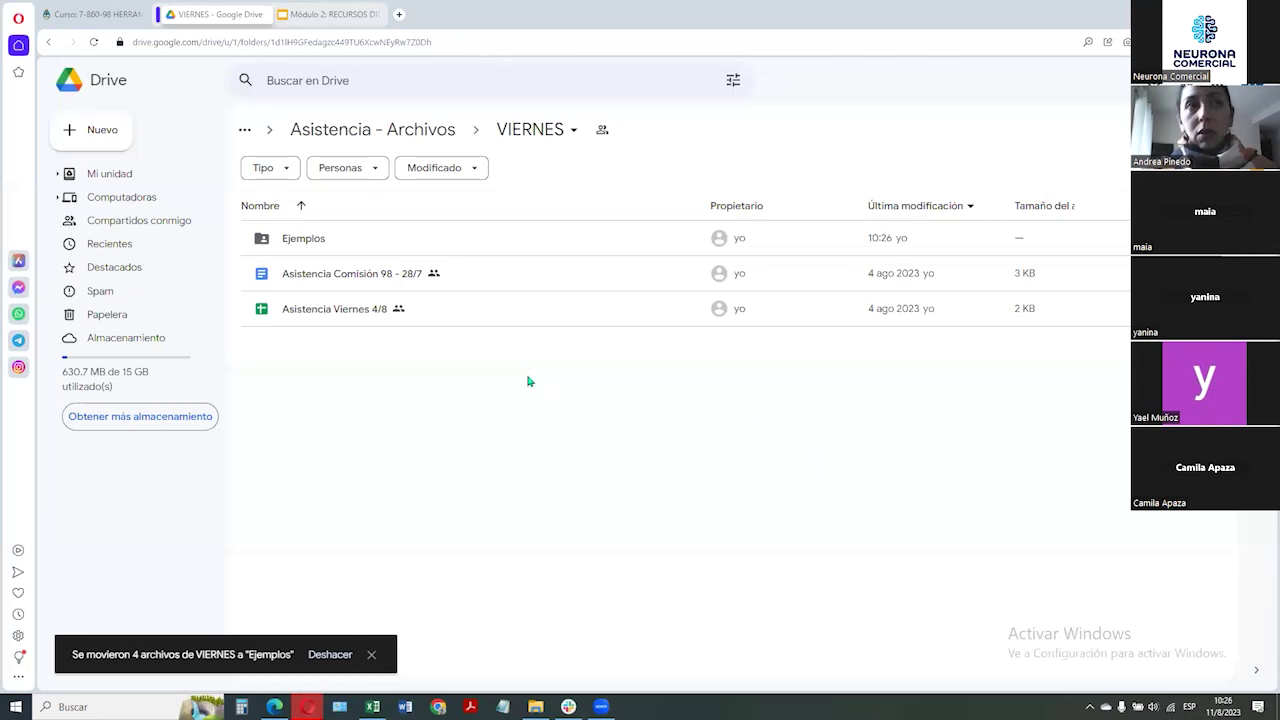
left_click(277, 232)
double_click(277, 232)
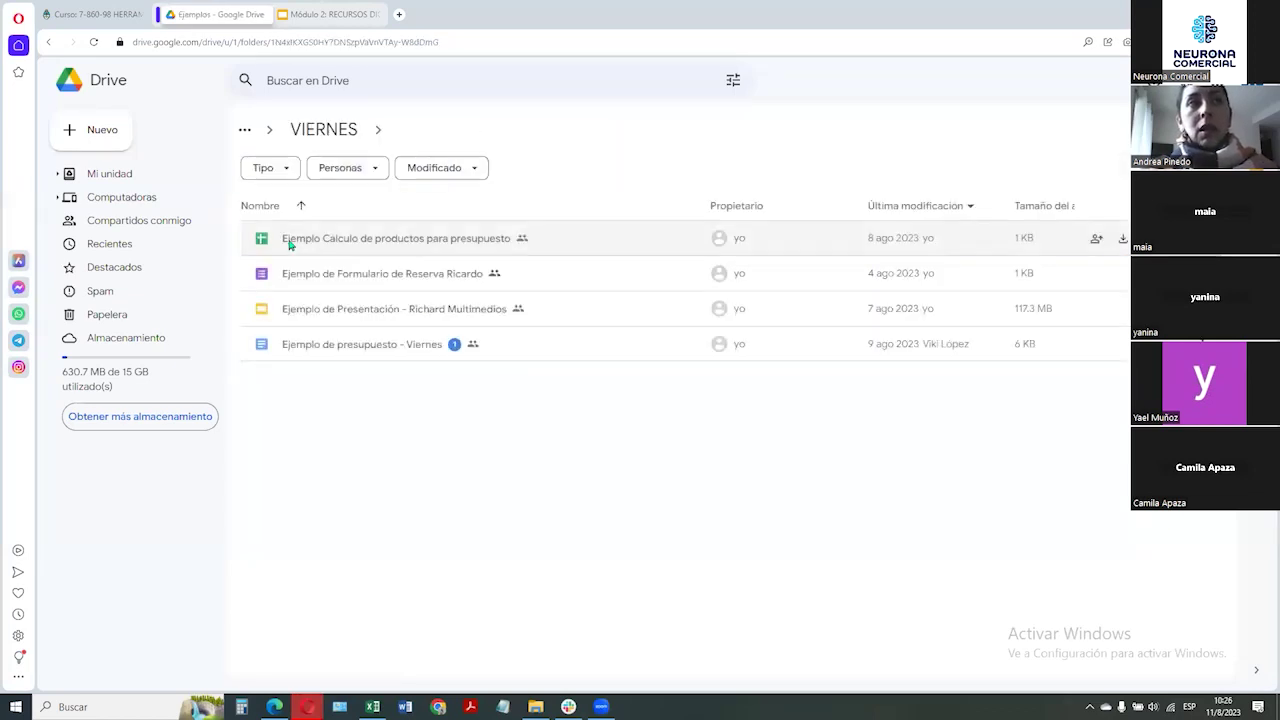
key("alt+Left")
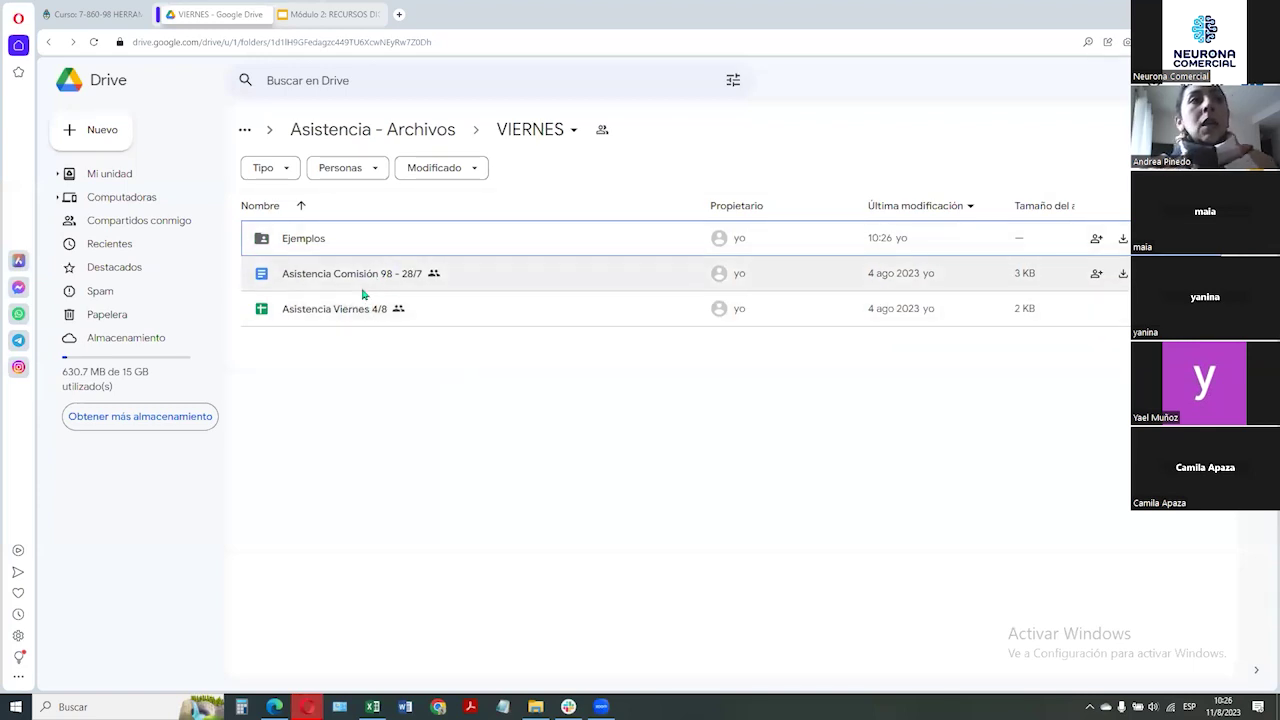
left_click(334, 316)
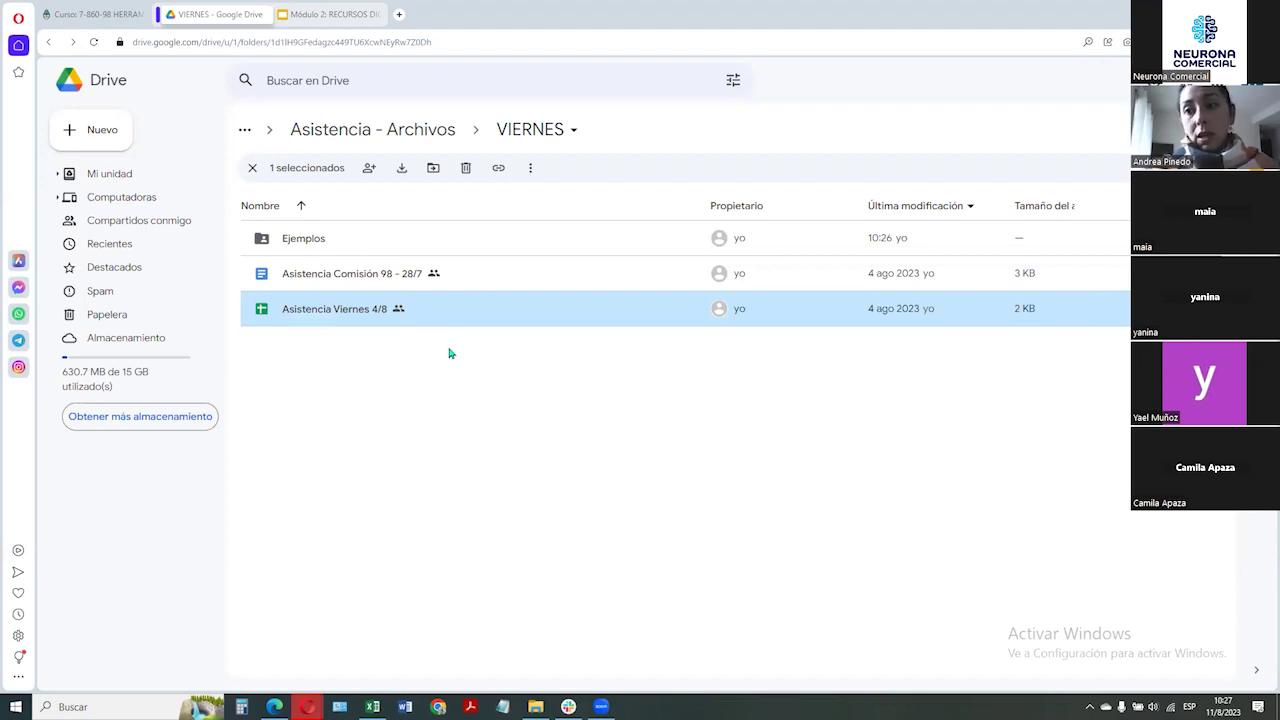
Make a copy of Asistencia Viernes 4/8 and open the copy
right_click(367, 313)
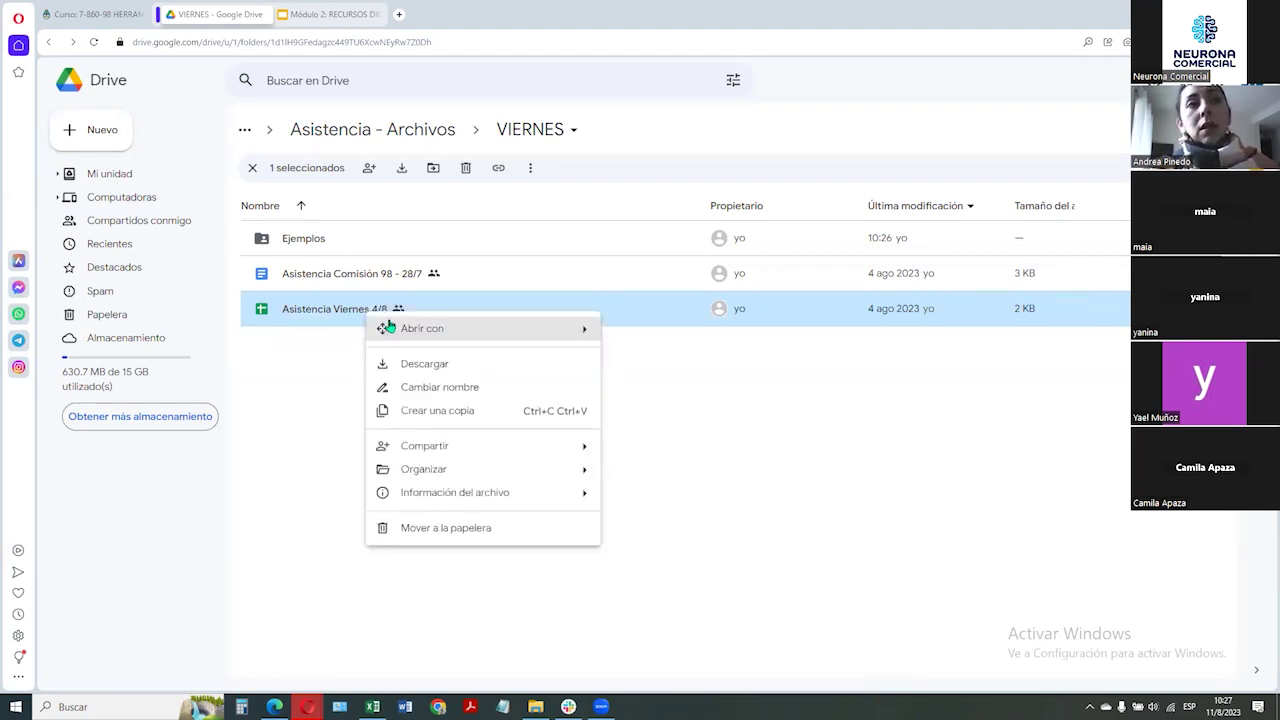
left_click(522, 411)
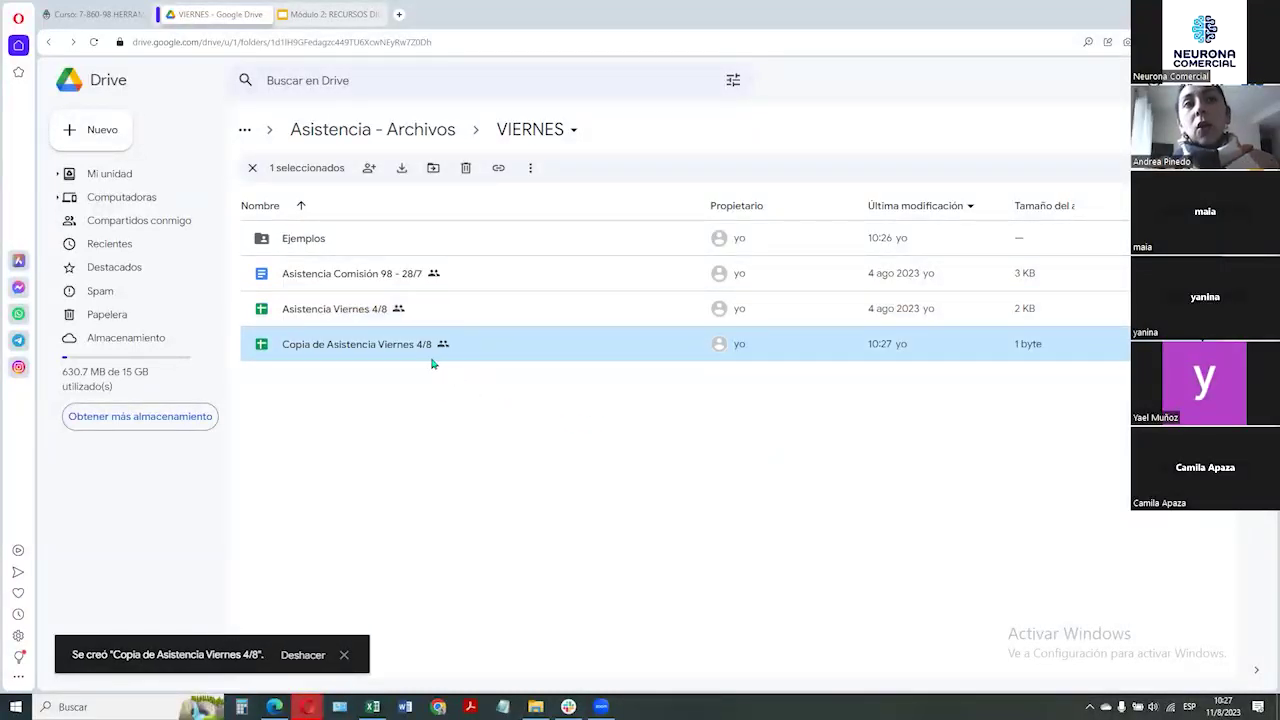
double_click(383, 346)
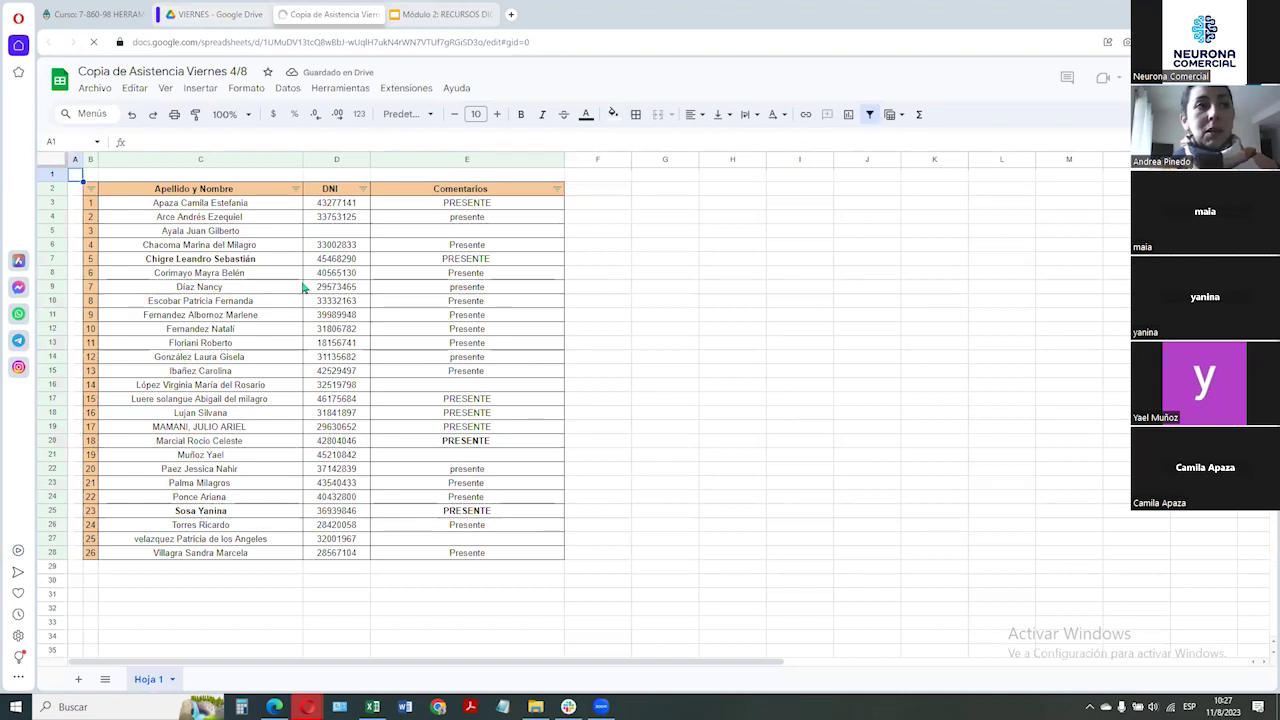
Rename 'Copia de Asistencia Viernes 4/8' to 'Asistencia Viernes 11/8'
left_click(213, 71)
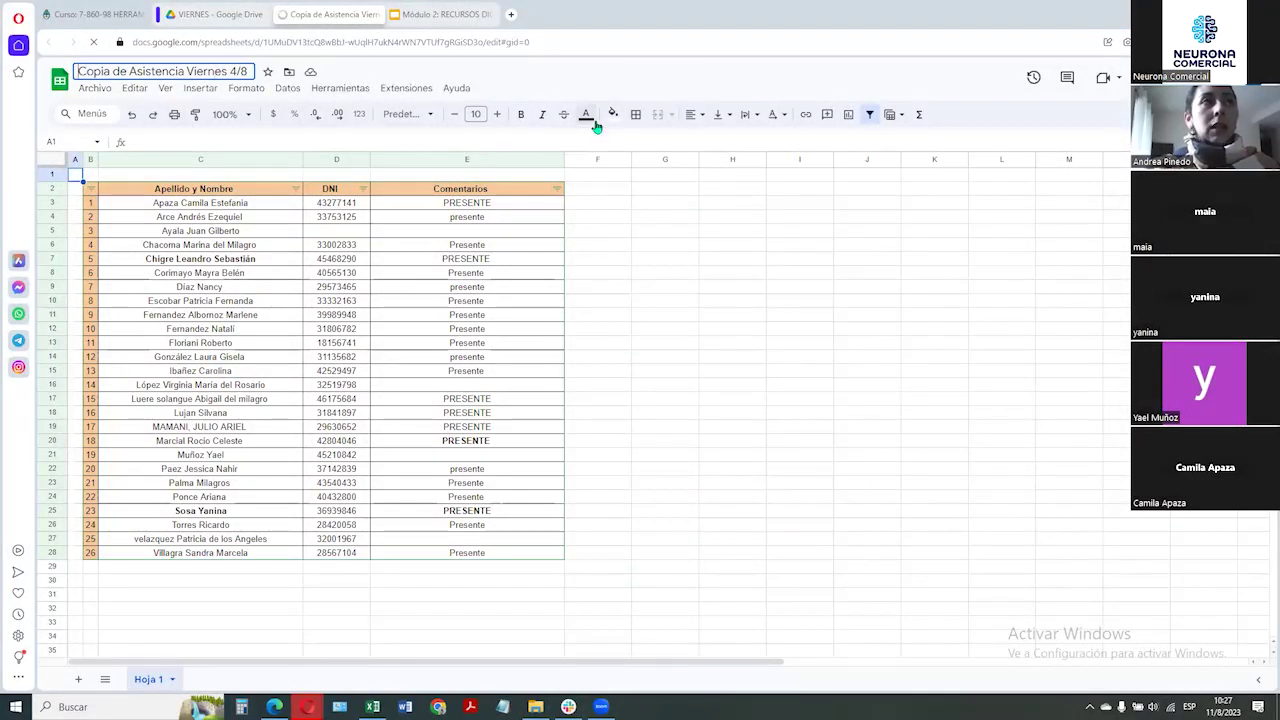
key("shift+Right")
key("shift+Right")
key("shift+Right")
key("shift+Right")
key("shift+Right")
key("shift+Right")
key("shift+Right")
key("shift+Right")
key("shift+Right")
key("shift+Right")
key("shift+Right")
key("shift+Right")
key("shift+Right")
key("shift+Right")
key("shift+Right")
key("shift+Right")
key("shift+Right")
key("shift+Right")
key("shift+Right")
key("shift+Right")
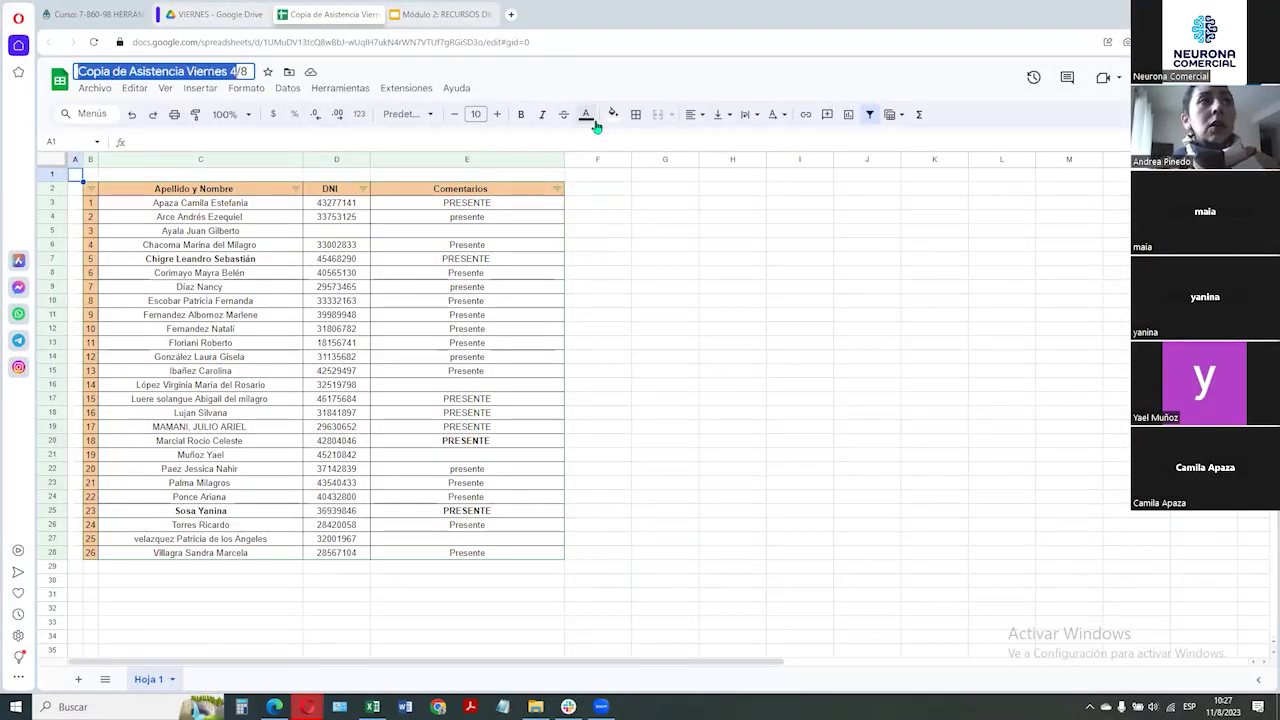
key("Right")
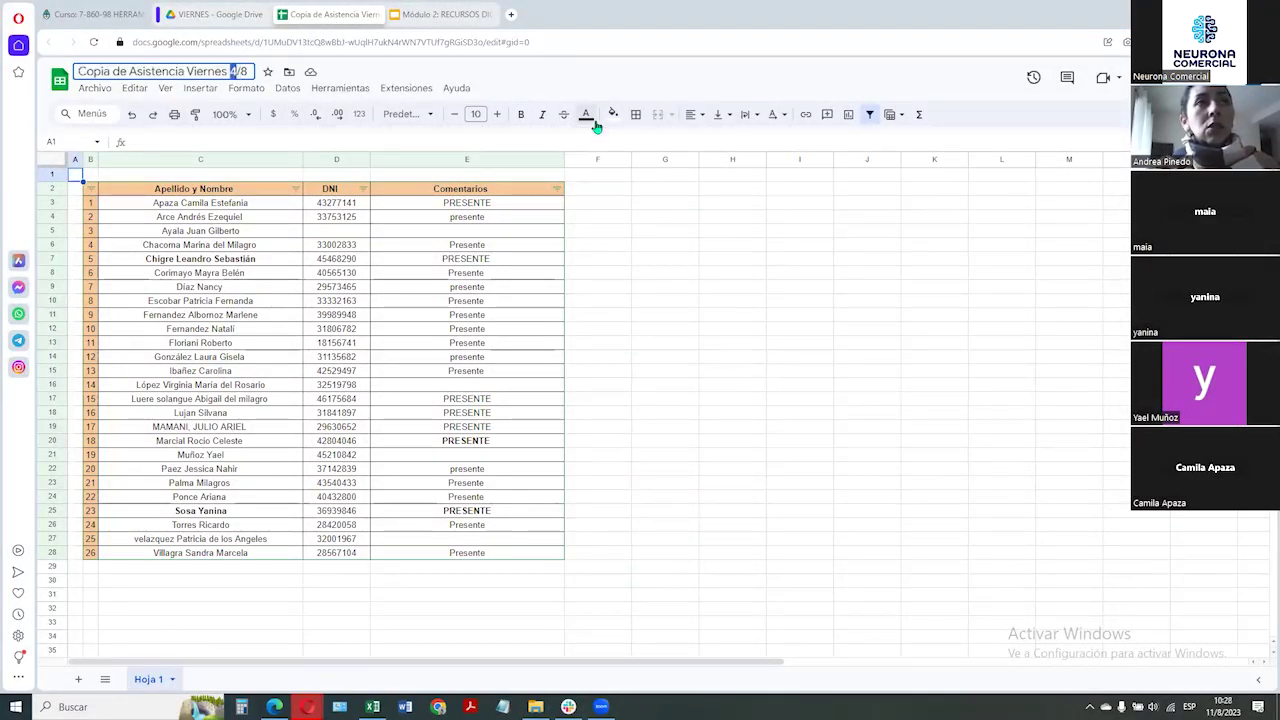
type("11")
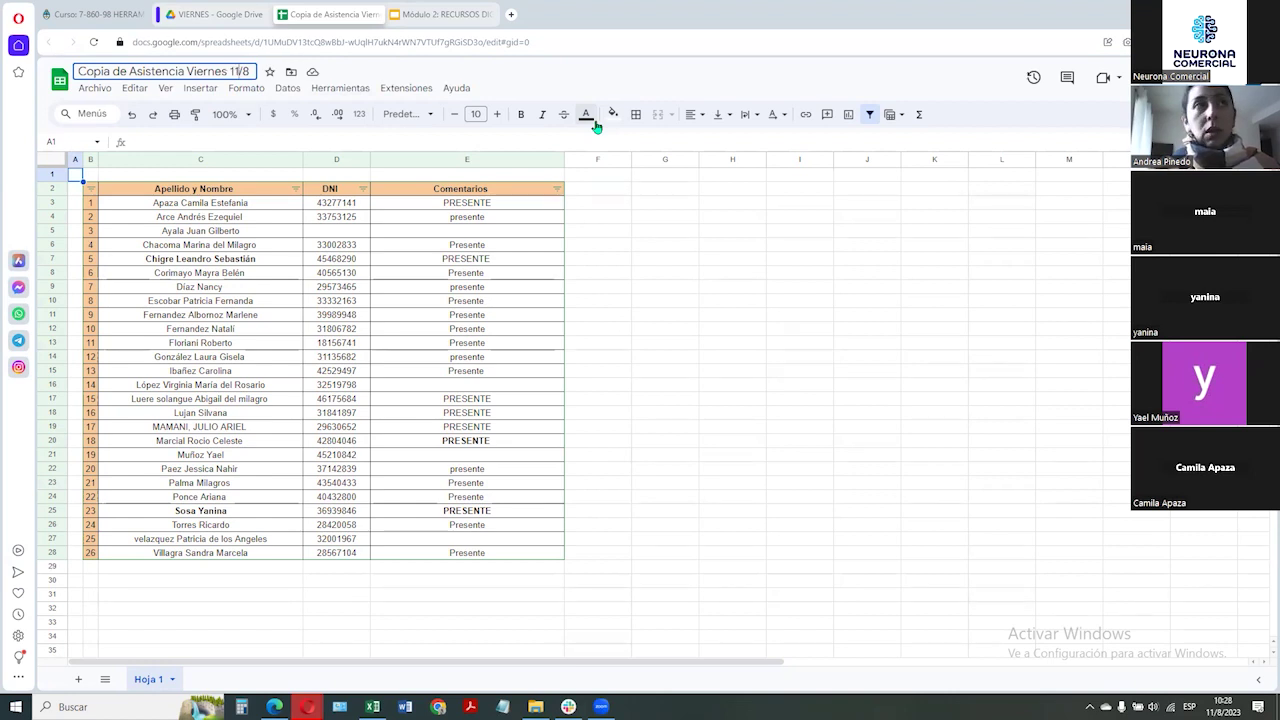
key("shift+Left")
key("shift+Left")
key("shift+Left")
key("shift+Left")
key("shift+Left")
key("shift+Left")
key("shift+Left")
key("shift+Left")
key("shift+Left")
key("BackSpace")
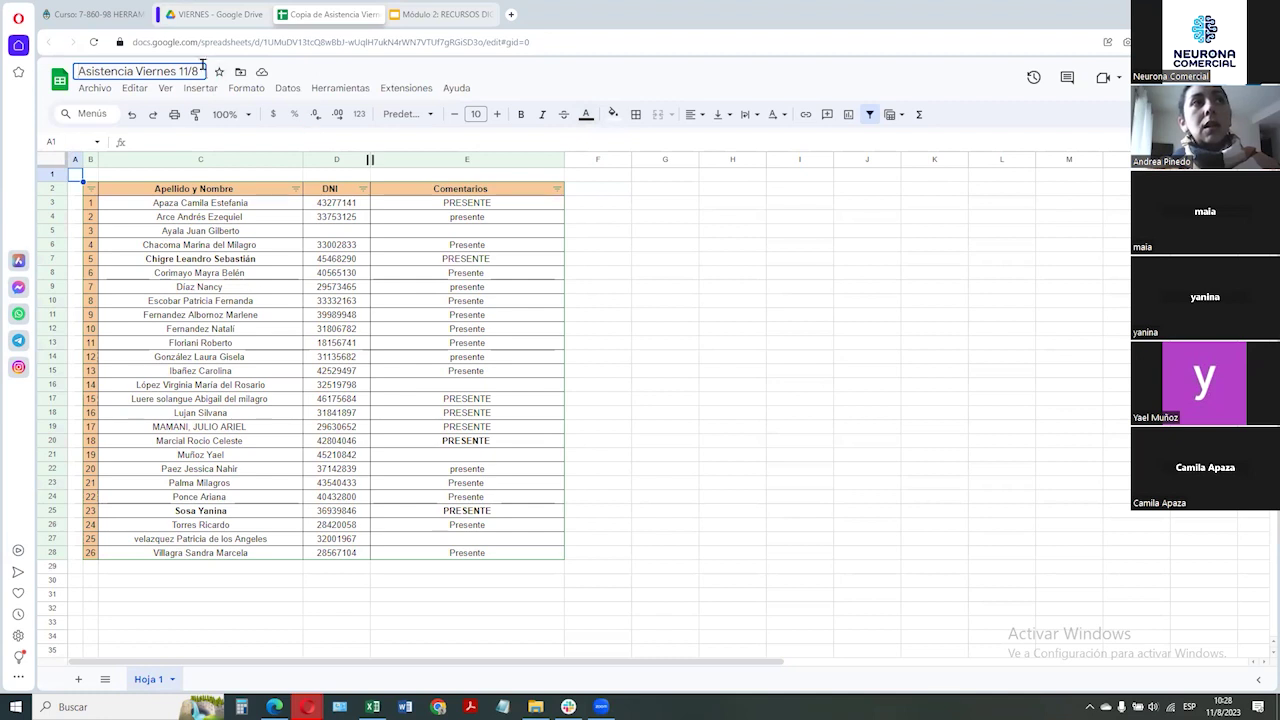
left_click(399, 247)
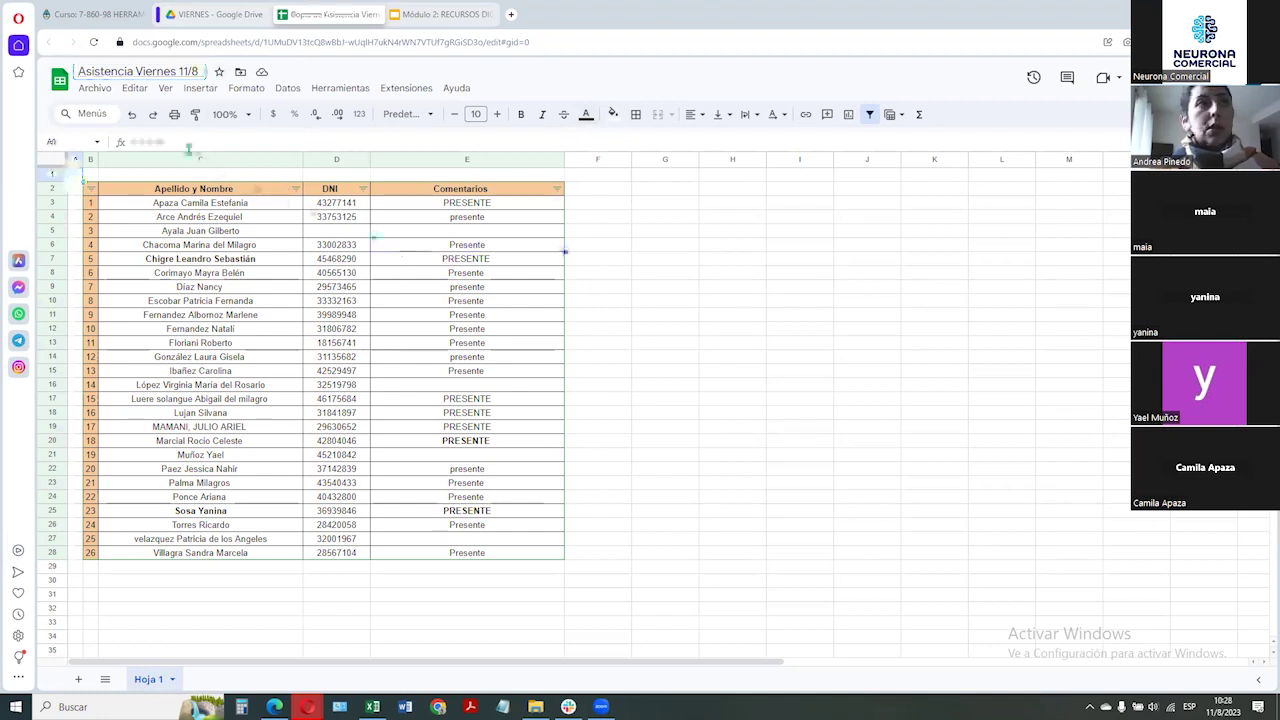
Clear the names, DNI and comments from the attendance table (C3:E28)
left_click_drag(170, 204, 508, 563)
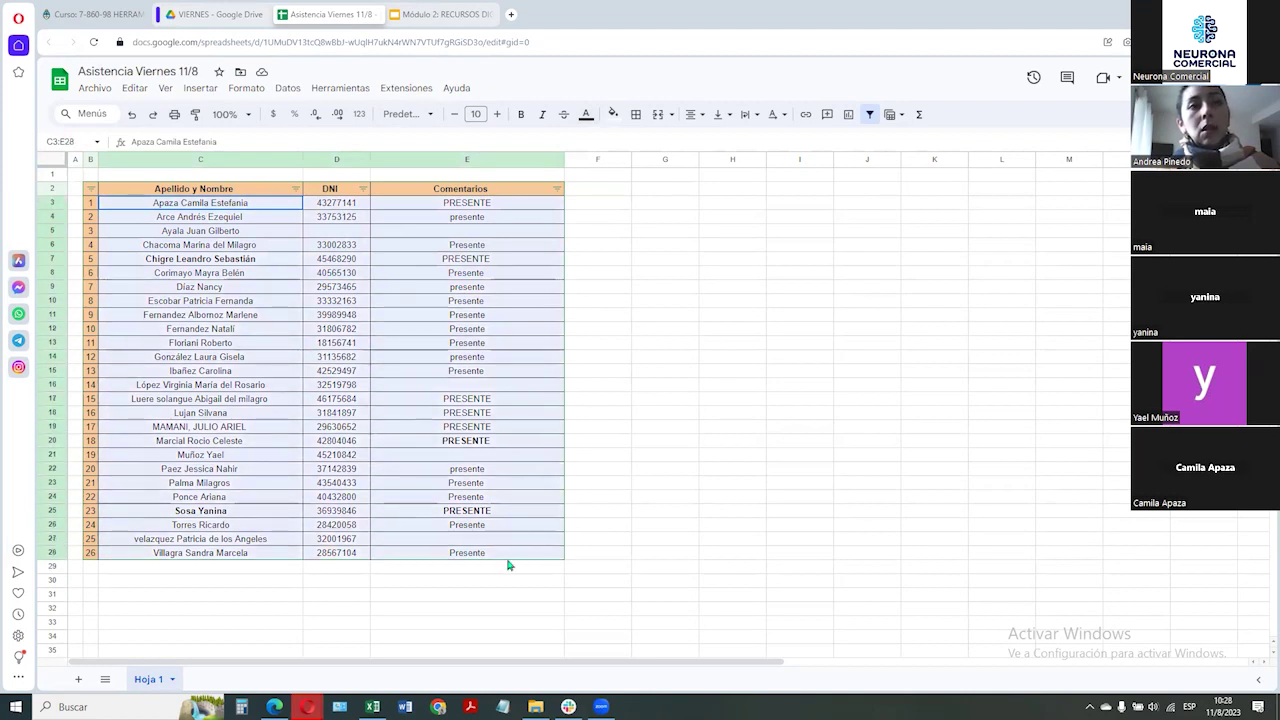
key("Delete")
left_click(676, 441)
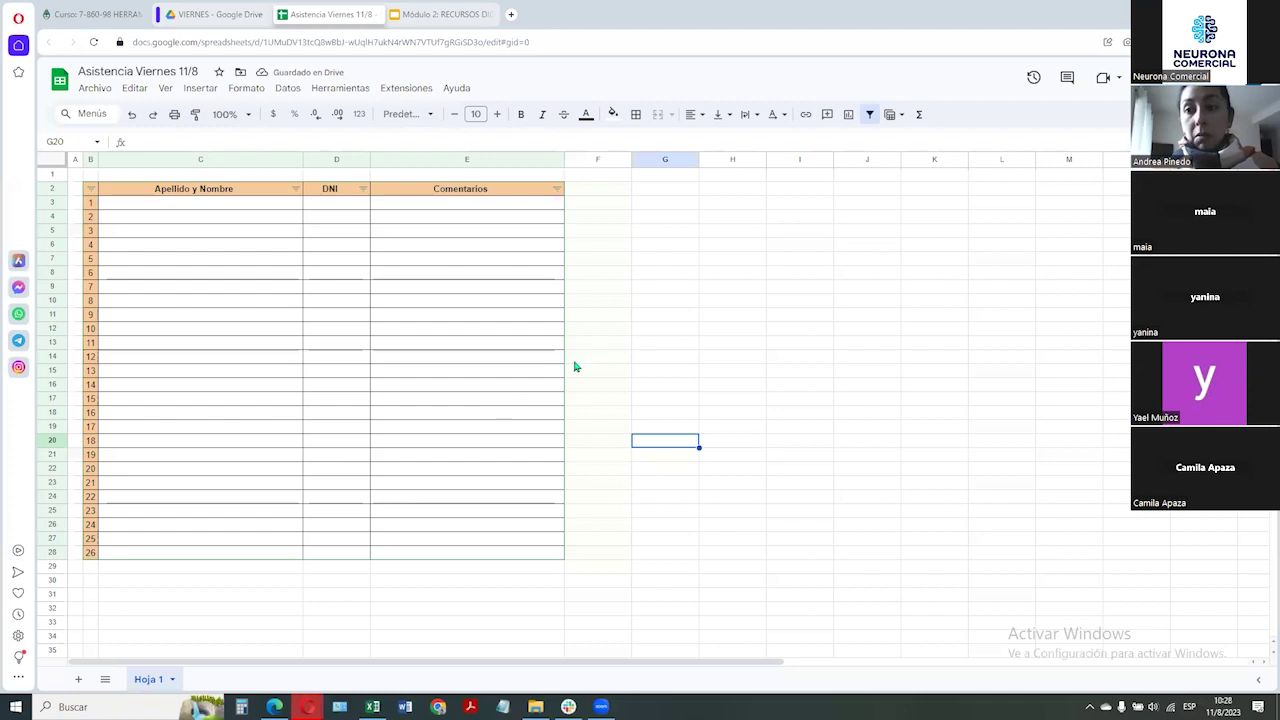
left_click(672, 229)
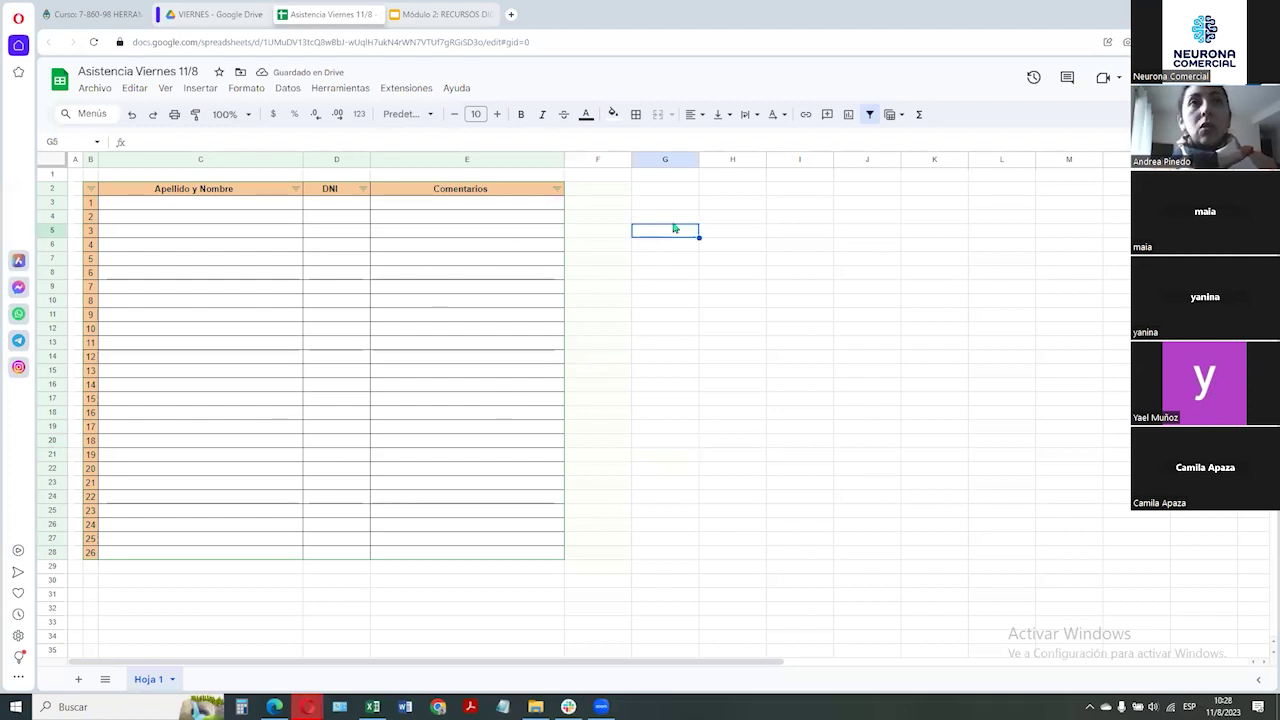
Enter the note 'REGISTRAR SU ASISTENCIA AQUÍ' in cell I2
left_click(824, 193)
type("RE")
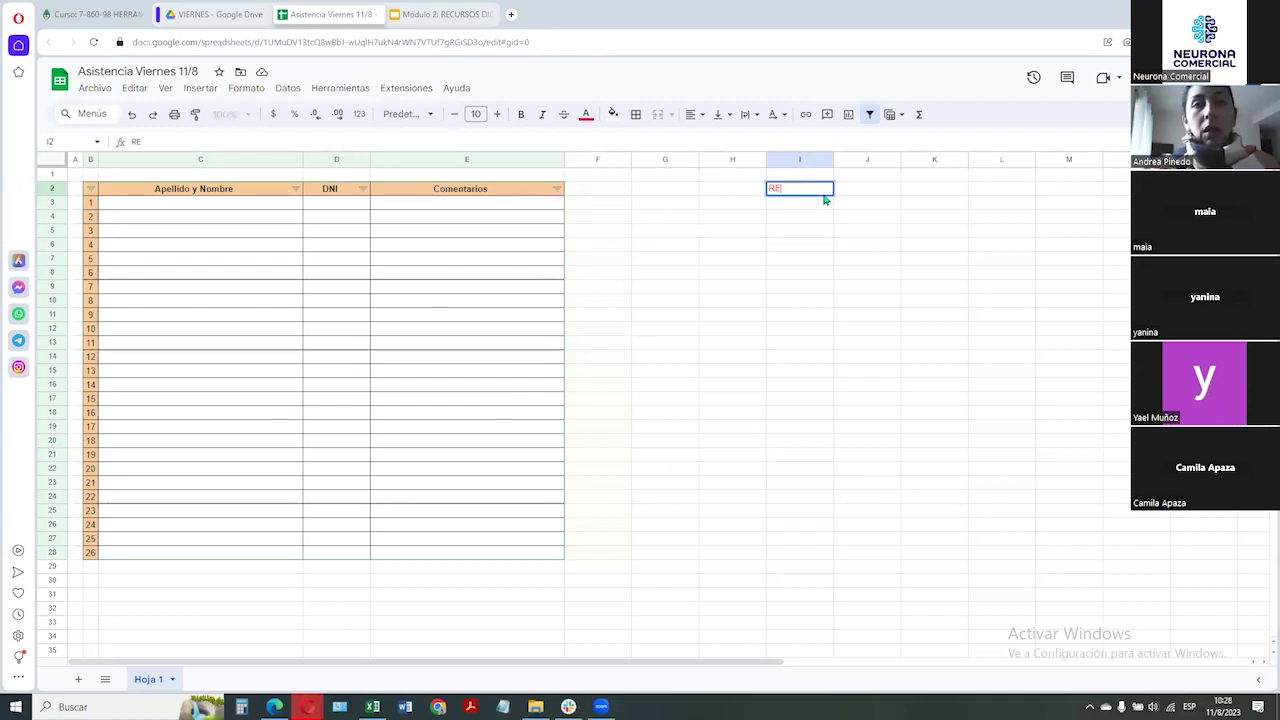
type("GISTRAR SU")
type(" ASISTENCIA E")
type("N LA")
key("BackSpace")
key("BackSpace")
key("BackSpace")
key("BackSpace")
key("BackSpace")
key("BackSpace")
type("AQUÍ:")
key("Return")
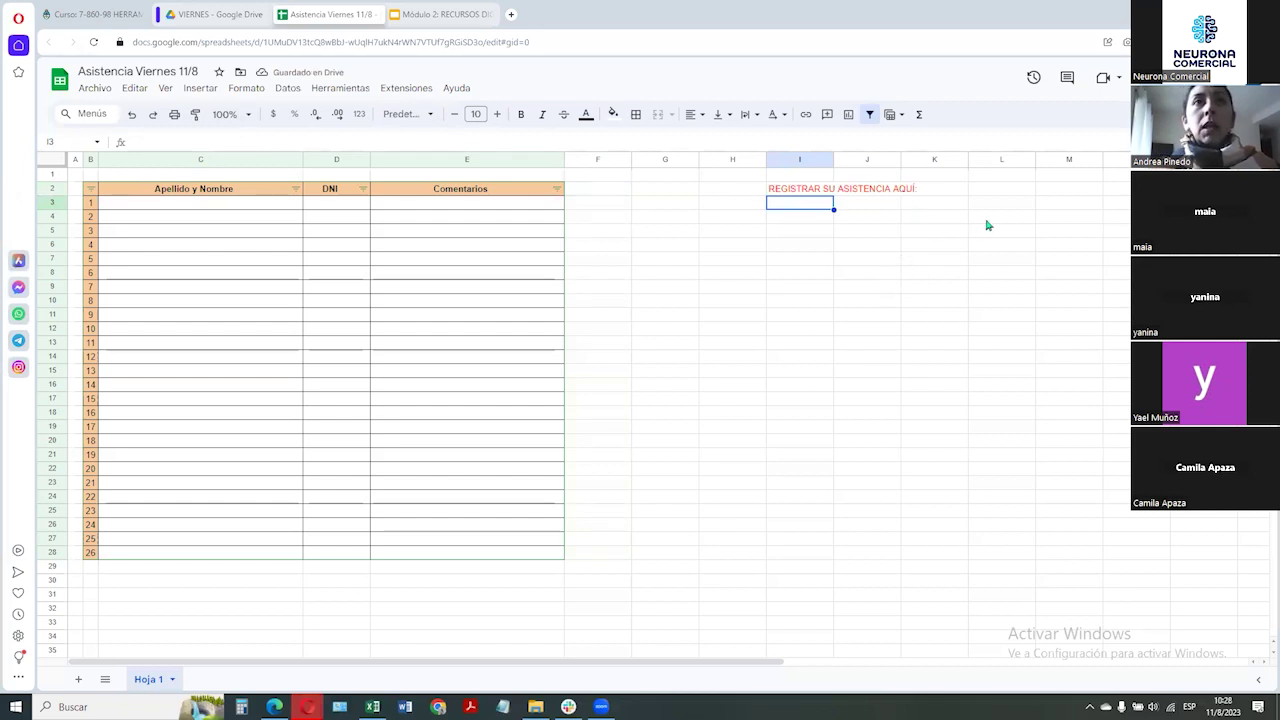
key("ctrl+z")
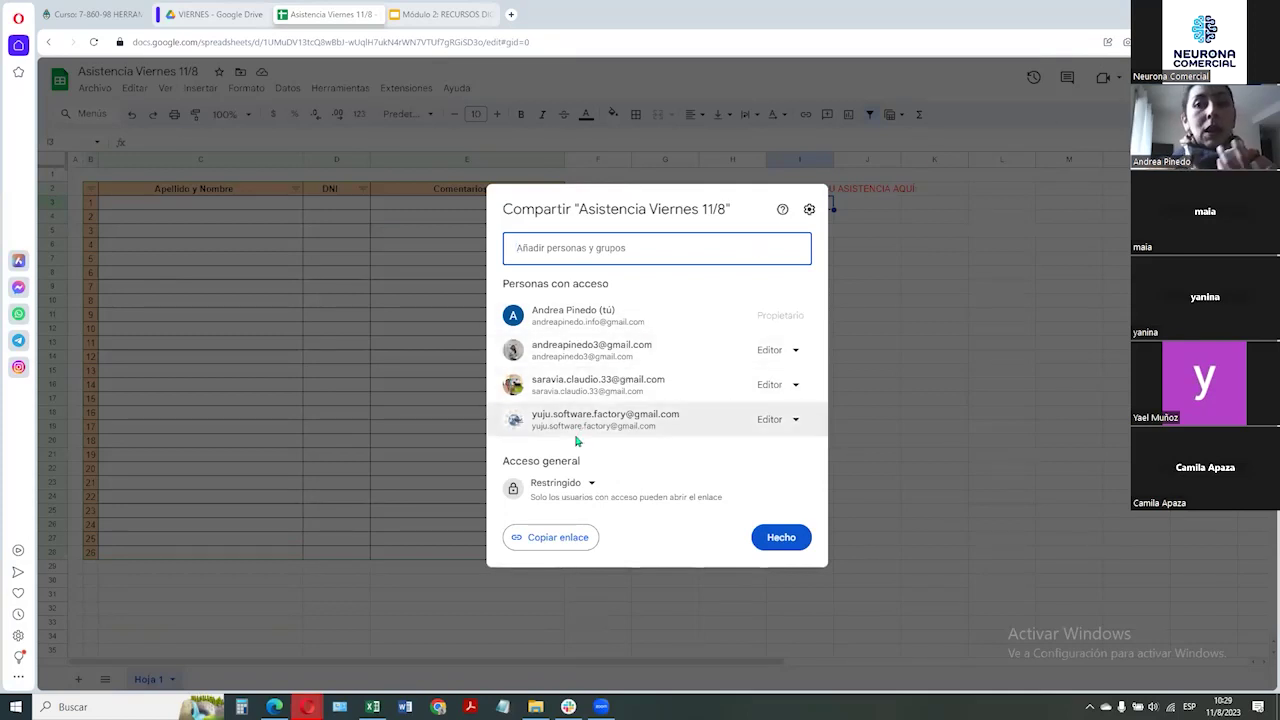
Set general access to anyone with the link as Editor and copy the share link
left_click_drag(504, 462, 601, 463)
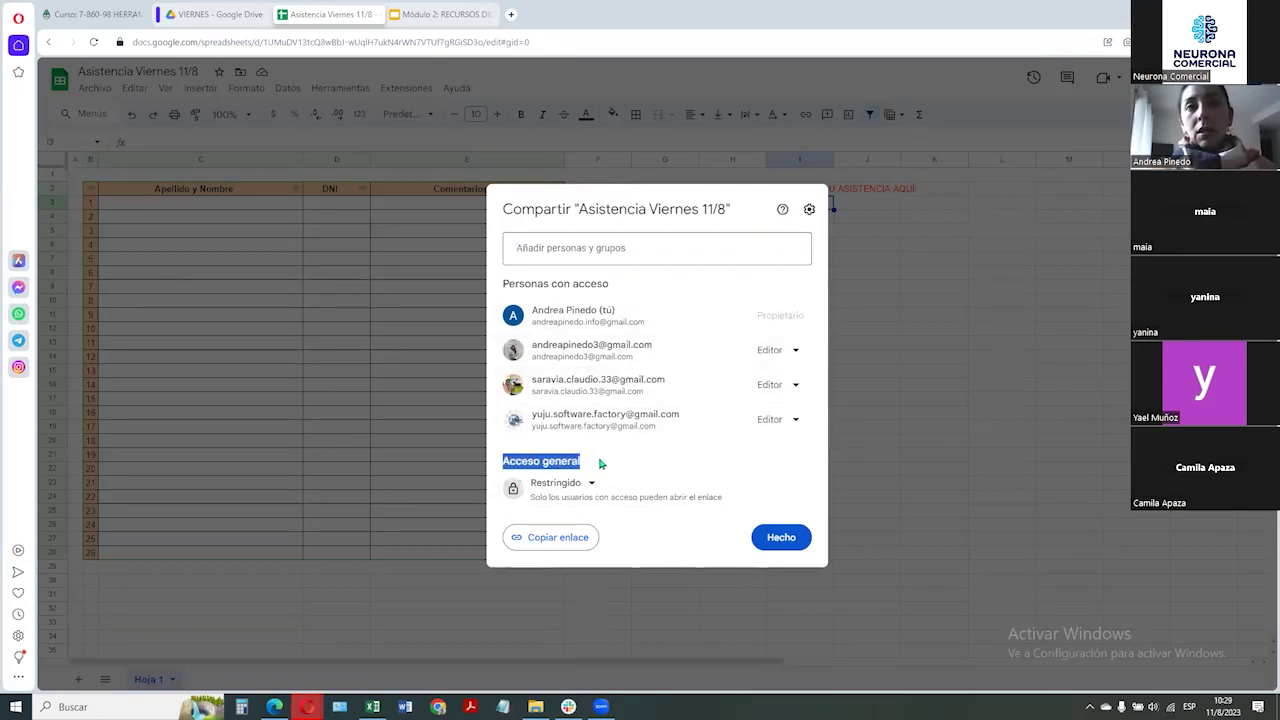
left_click(610, 480)
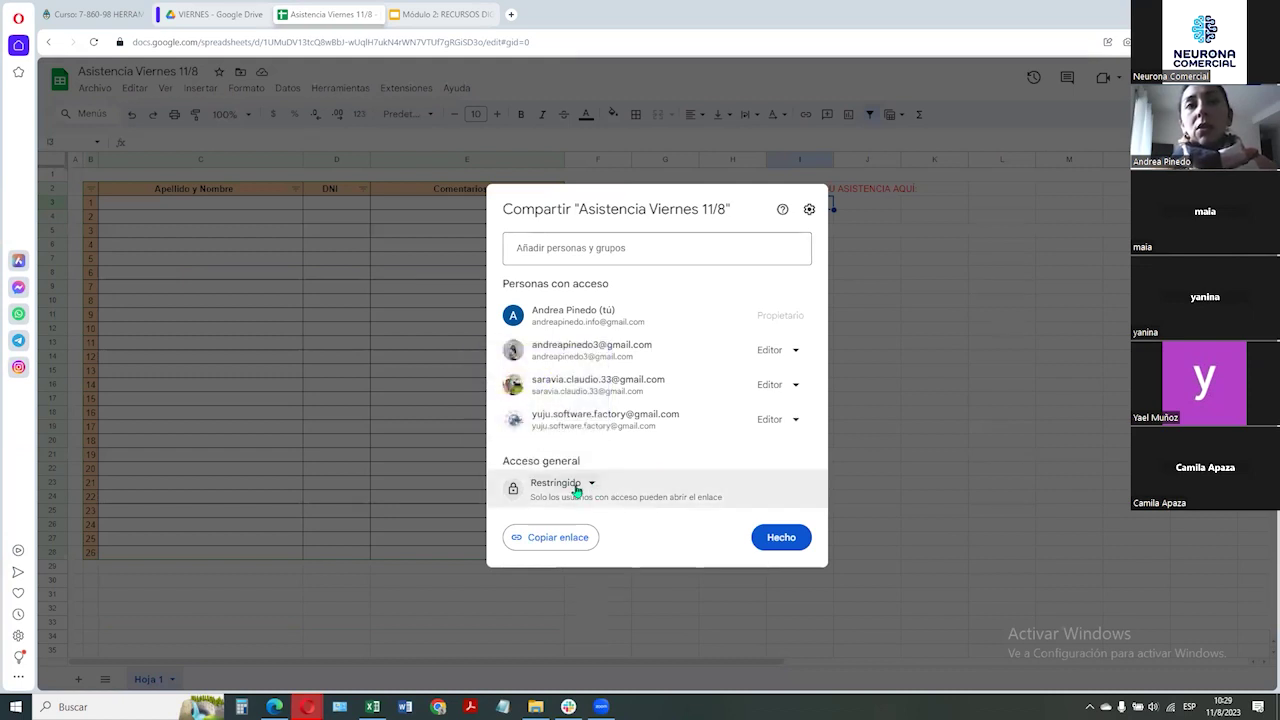
left_click(576, 487)
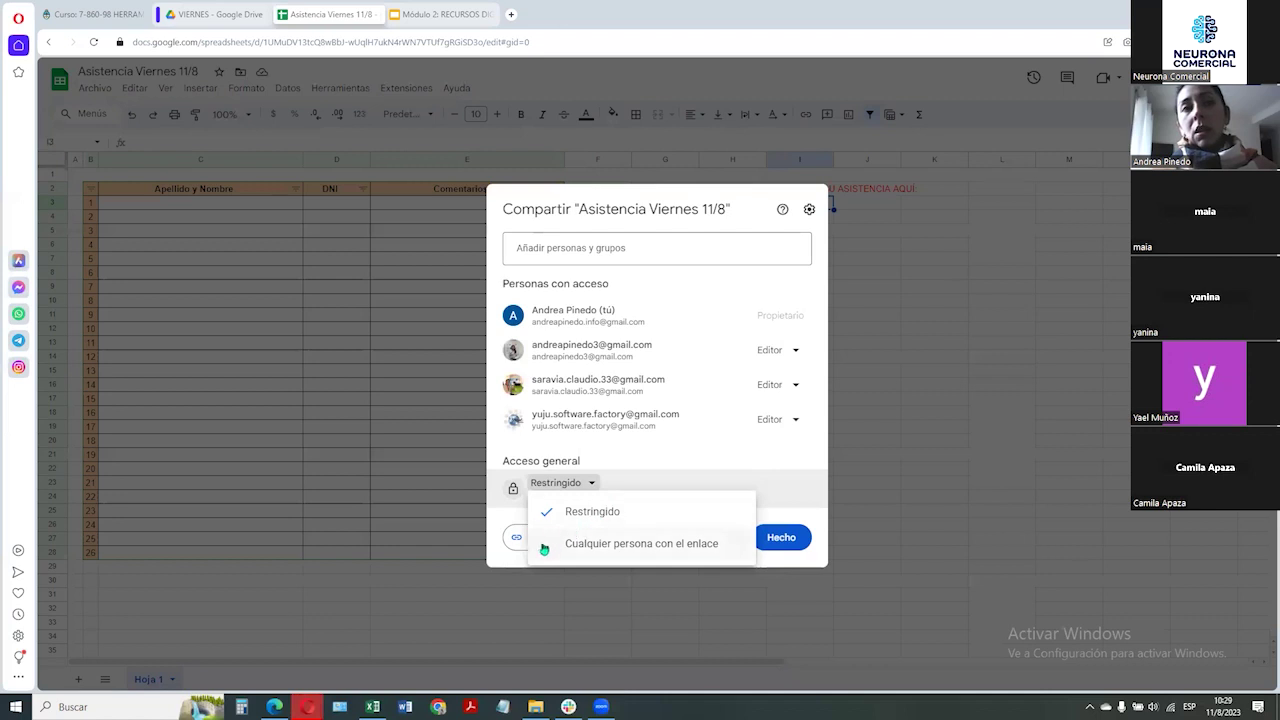
left_click(660, 549)
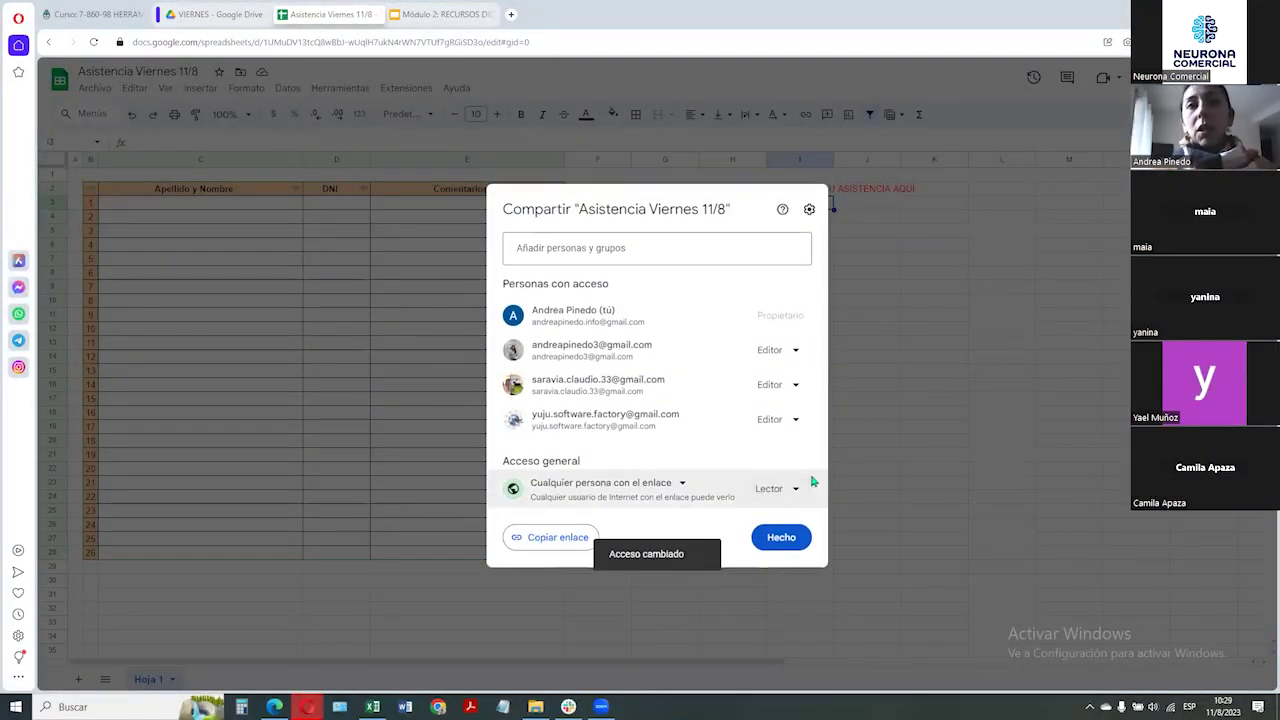
left_click(800, 495)
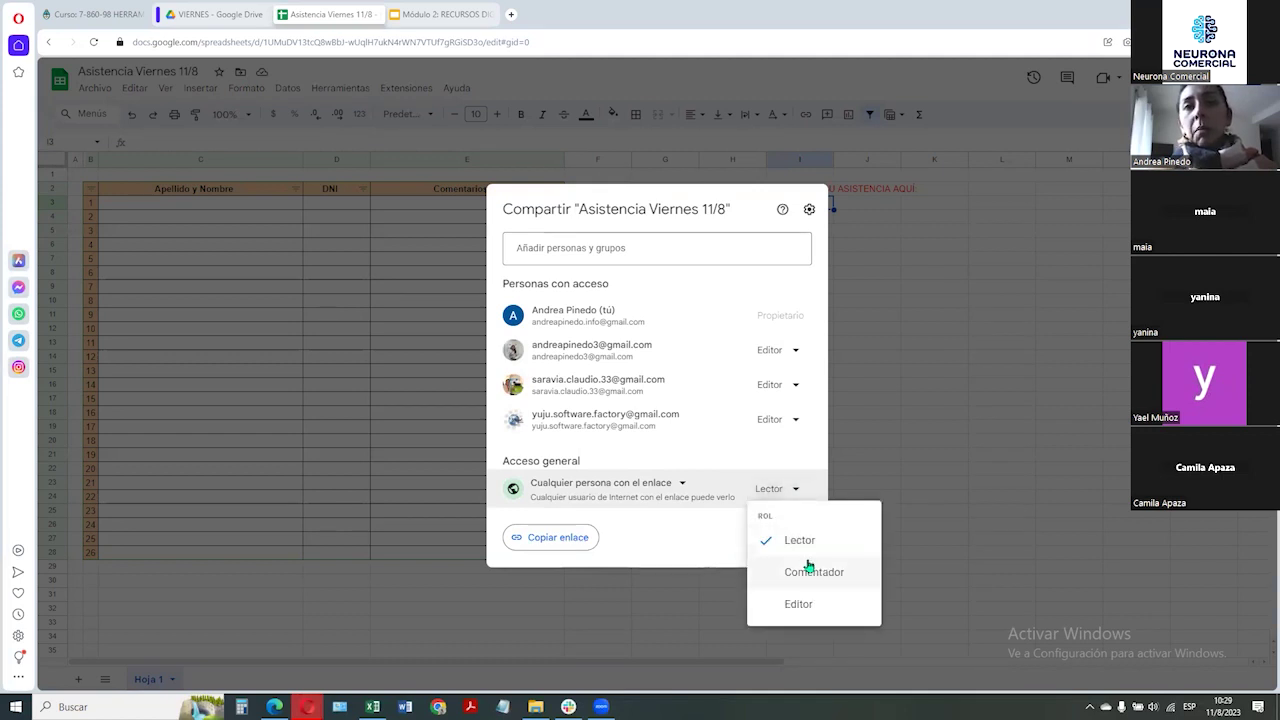
left_click(806, 604)
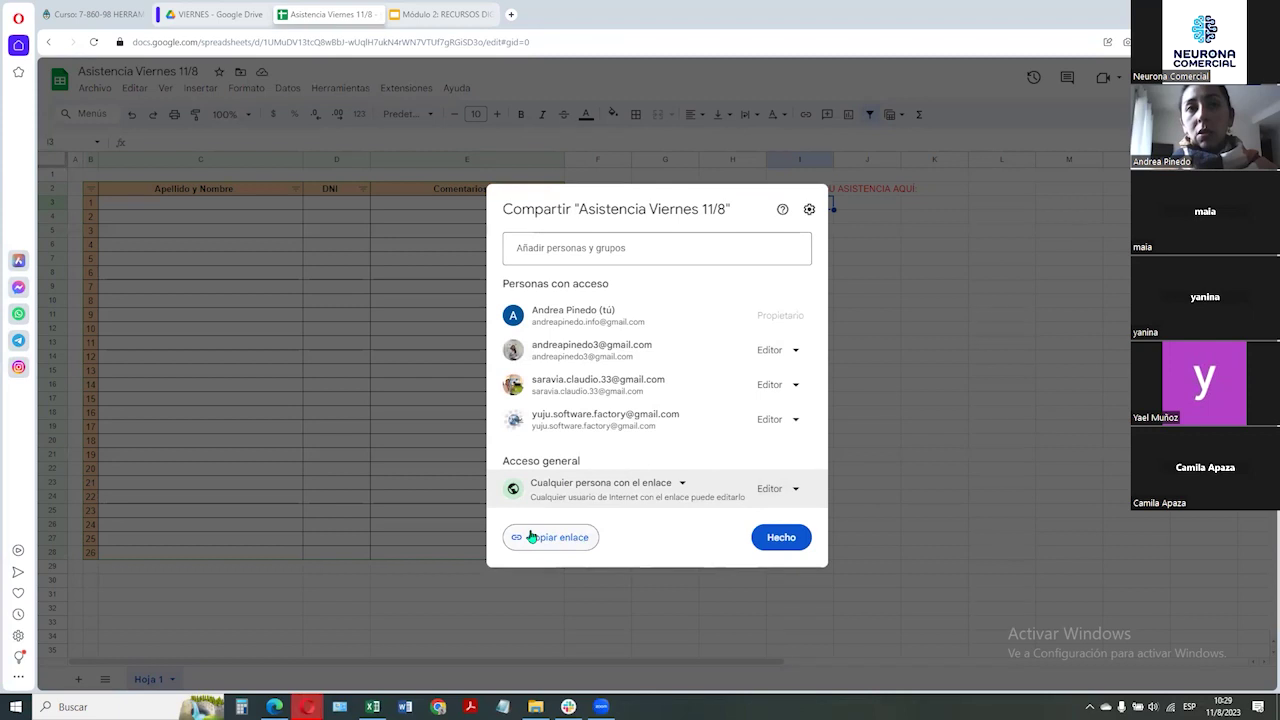
left_click(567, 541)
left_click(781, 542)
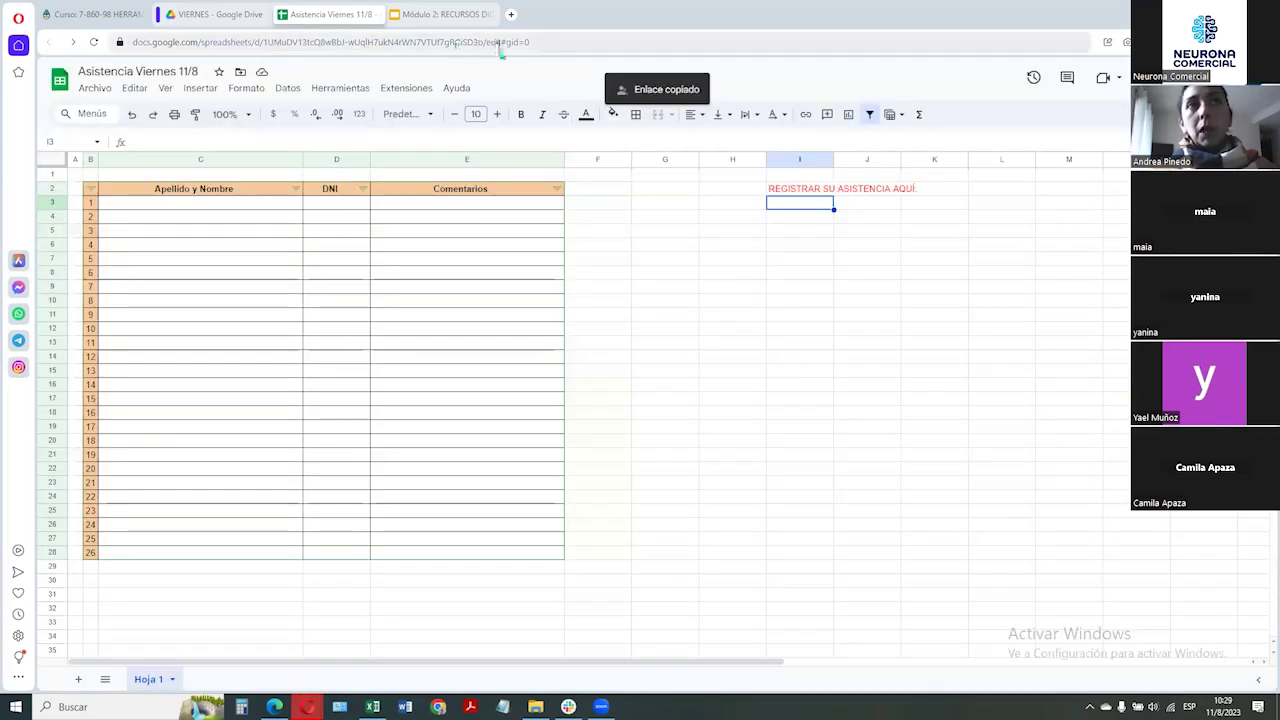
left_click(500, 43)
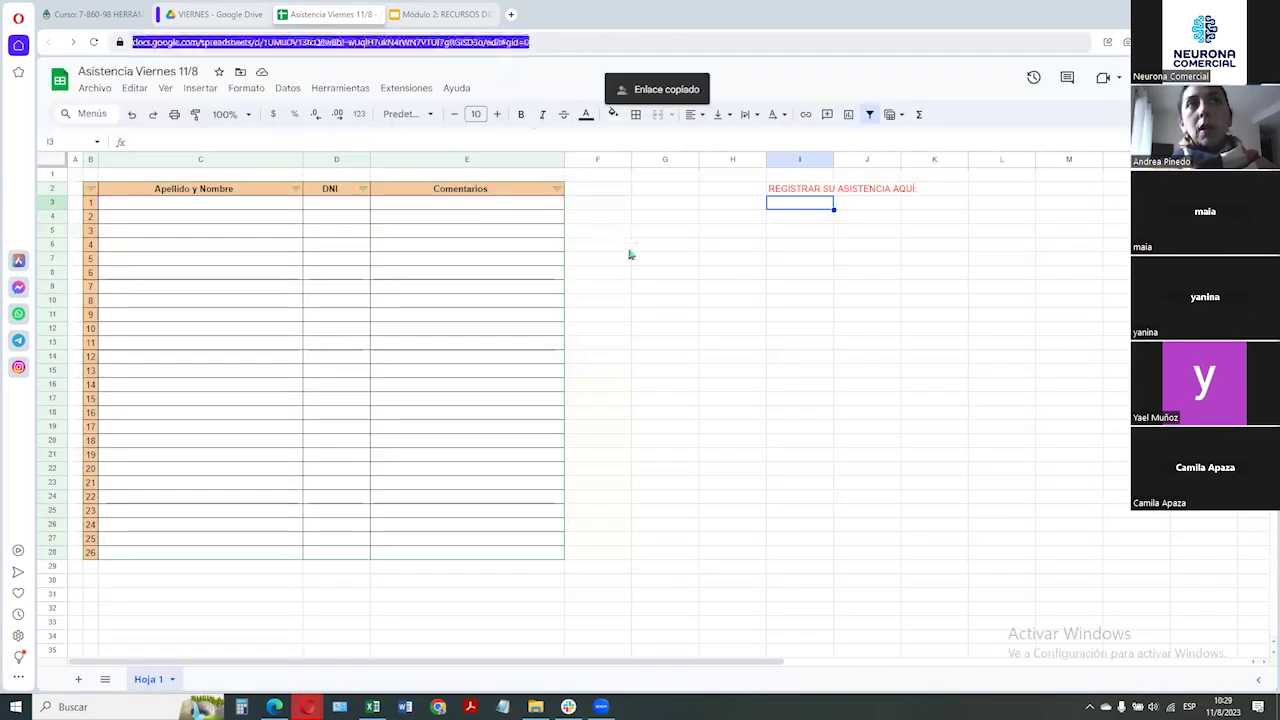
Paste the sheet's share link into cell I3 below the note
left_click(629, 248)
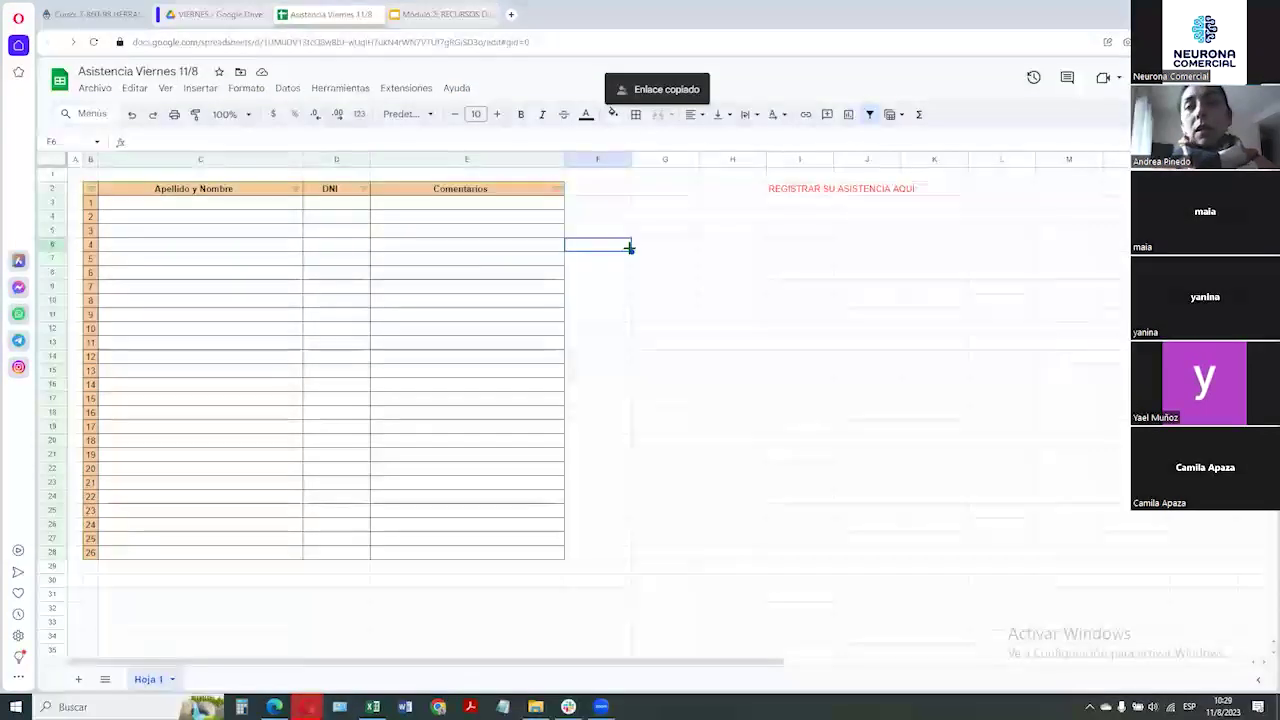
left_click(803, 204)
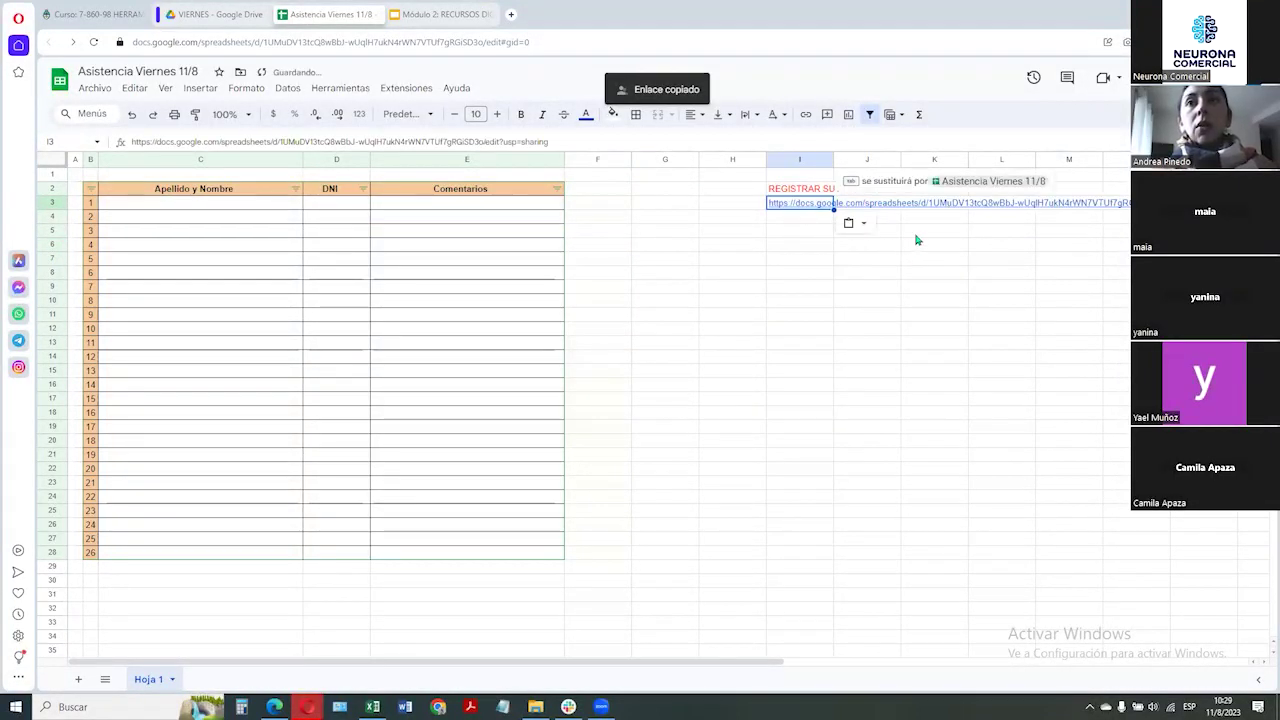
left_click(909, 222)
Copy cells I2:I3 holding the registration note and link
left_click_drag(803, 195, 808, 206)
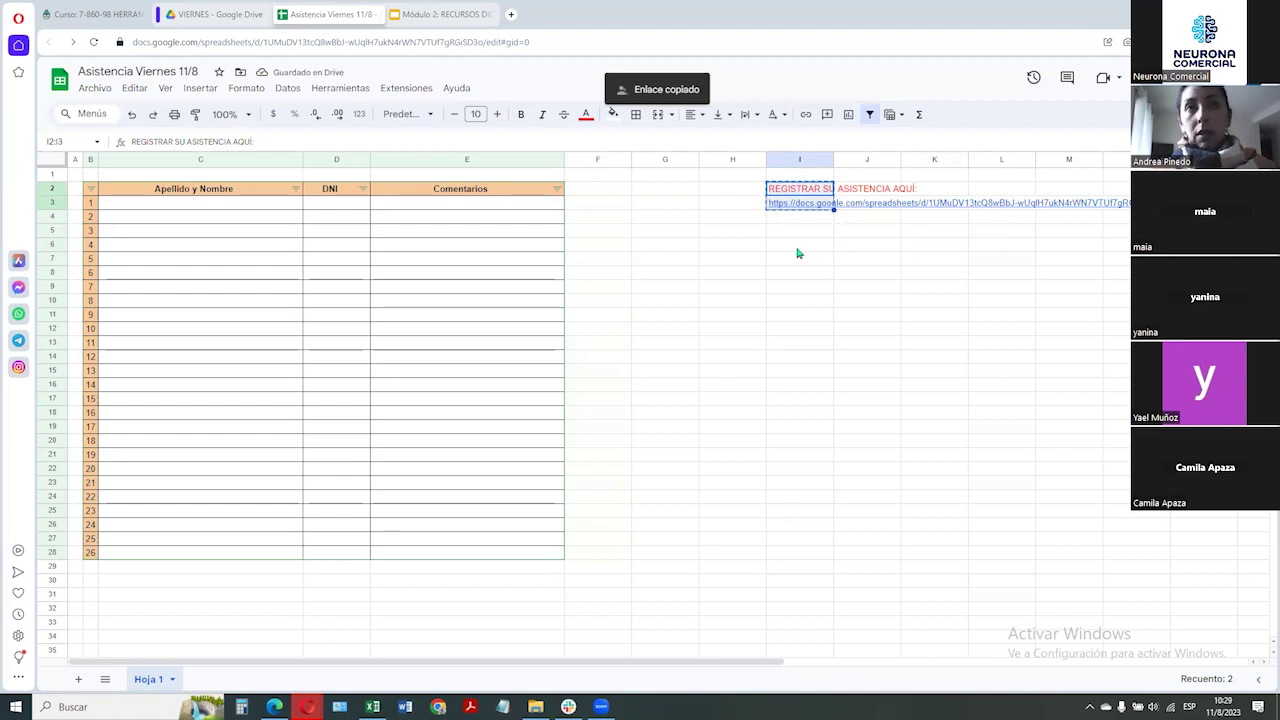
left_click(797, 230)
left_click_drag(797, 177, 803, 207)
left_click(740, 232)
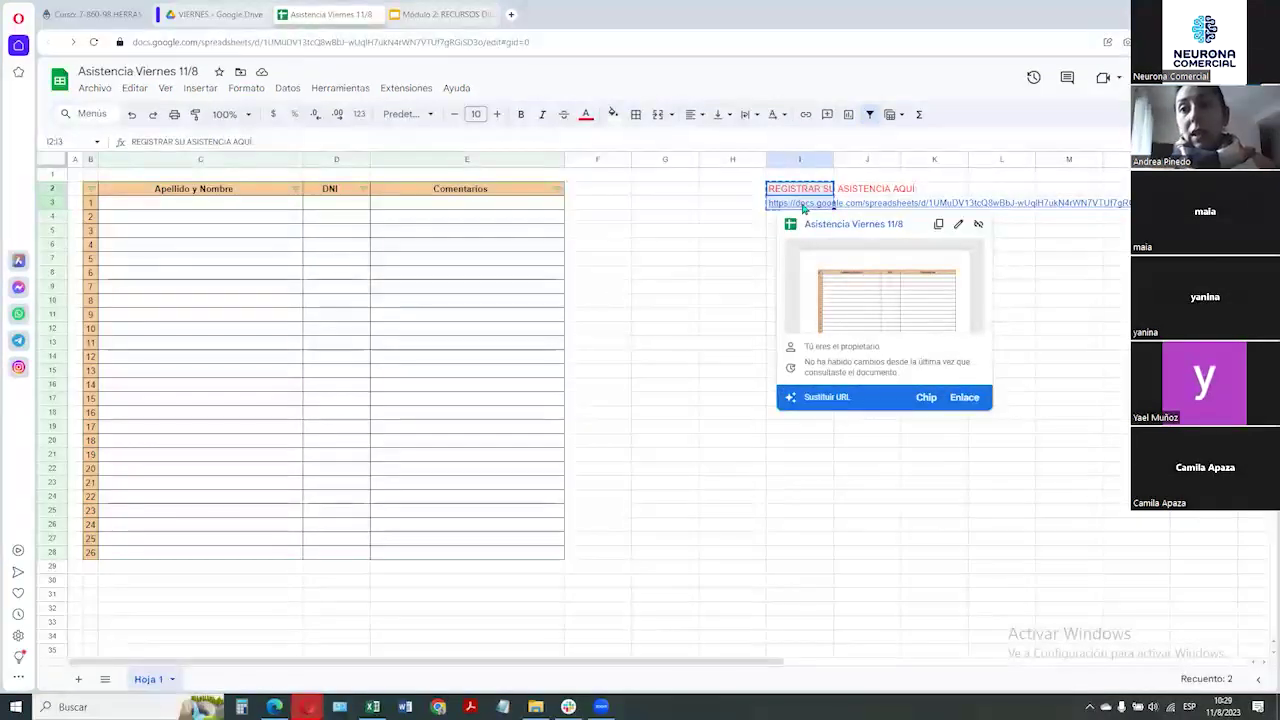
right_click(815, 196)
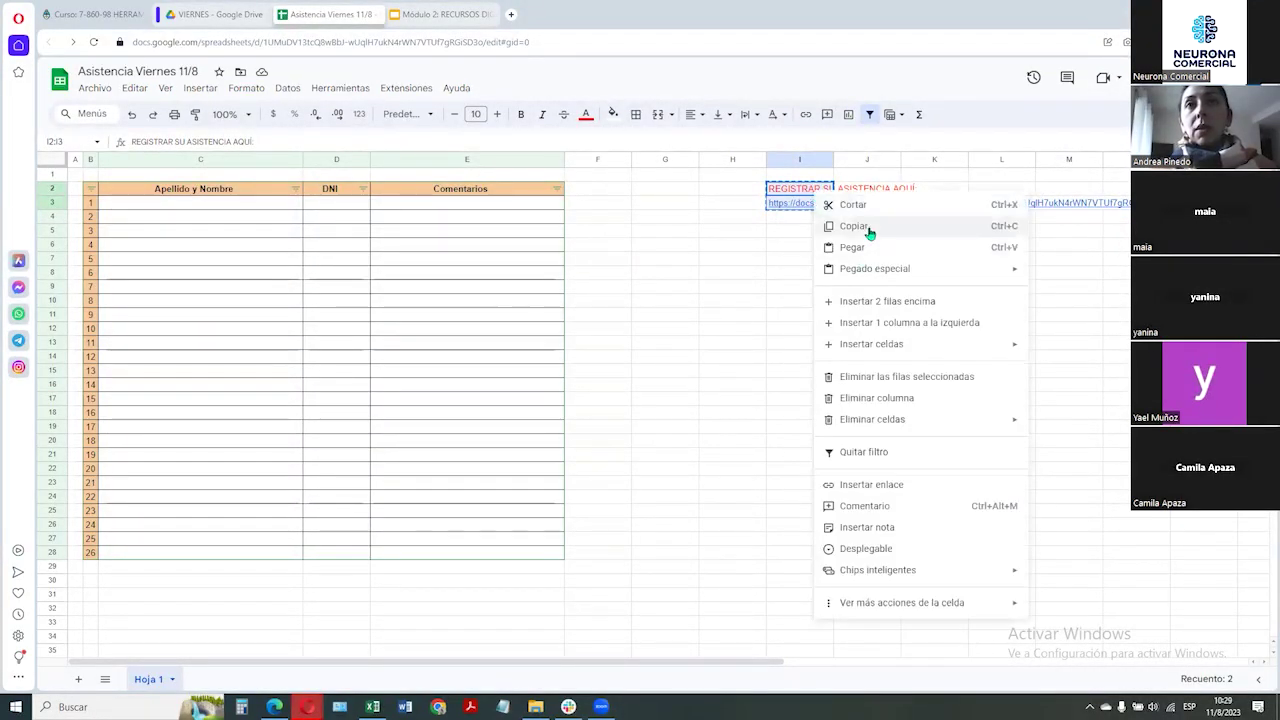
left_click(877, 232)
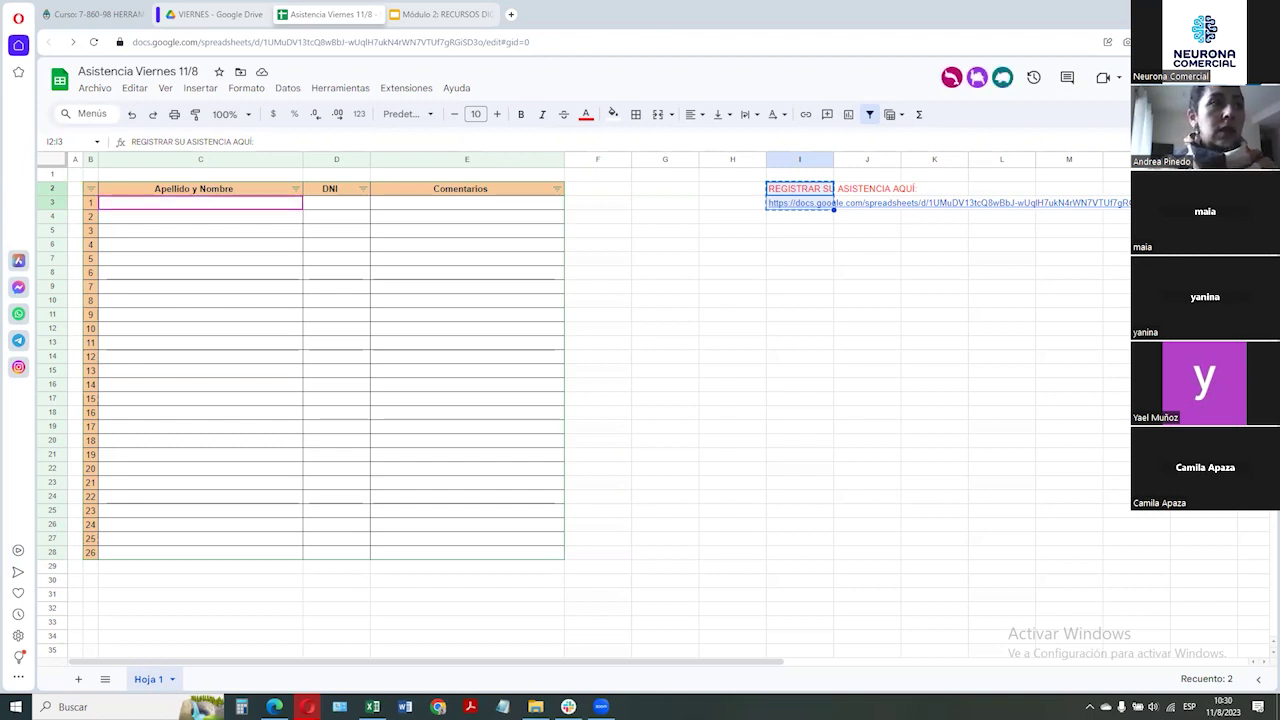
Clear the surplus rows B21:E29 below number 18, removing their numbers, fill and borders
left_click(94, 428)
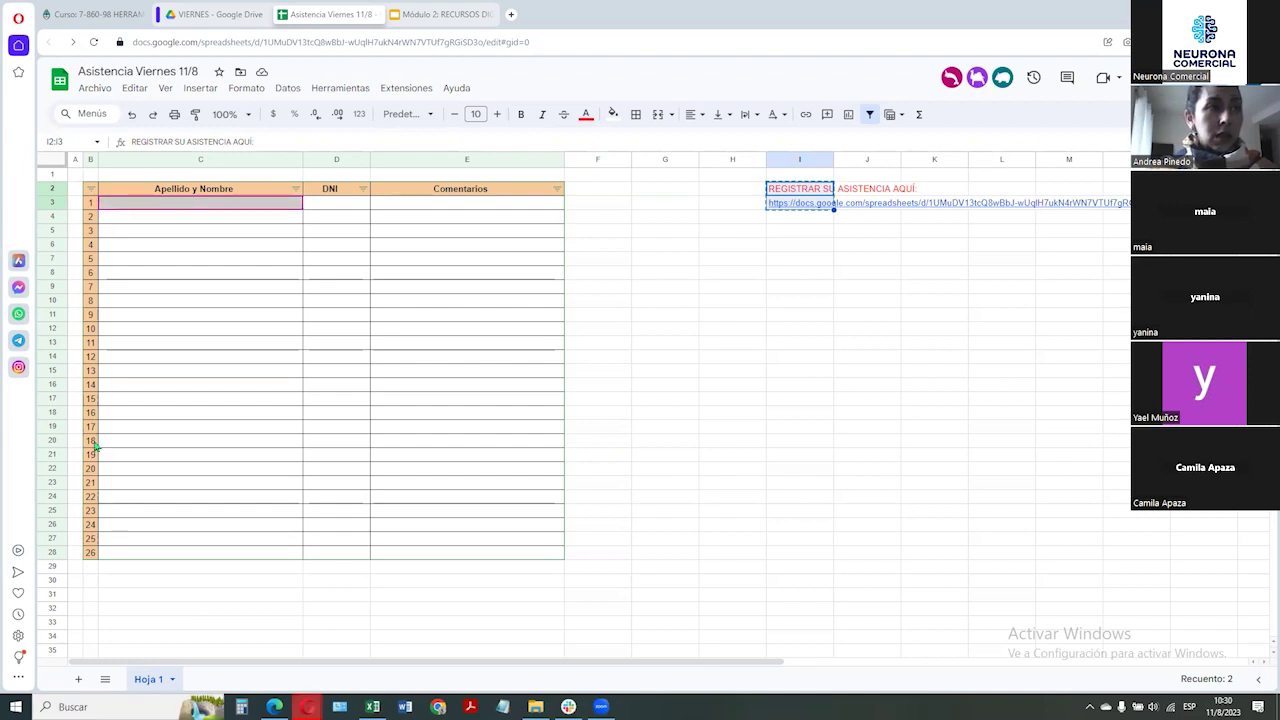
left_click_drag(95, 568, 563, 583)
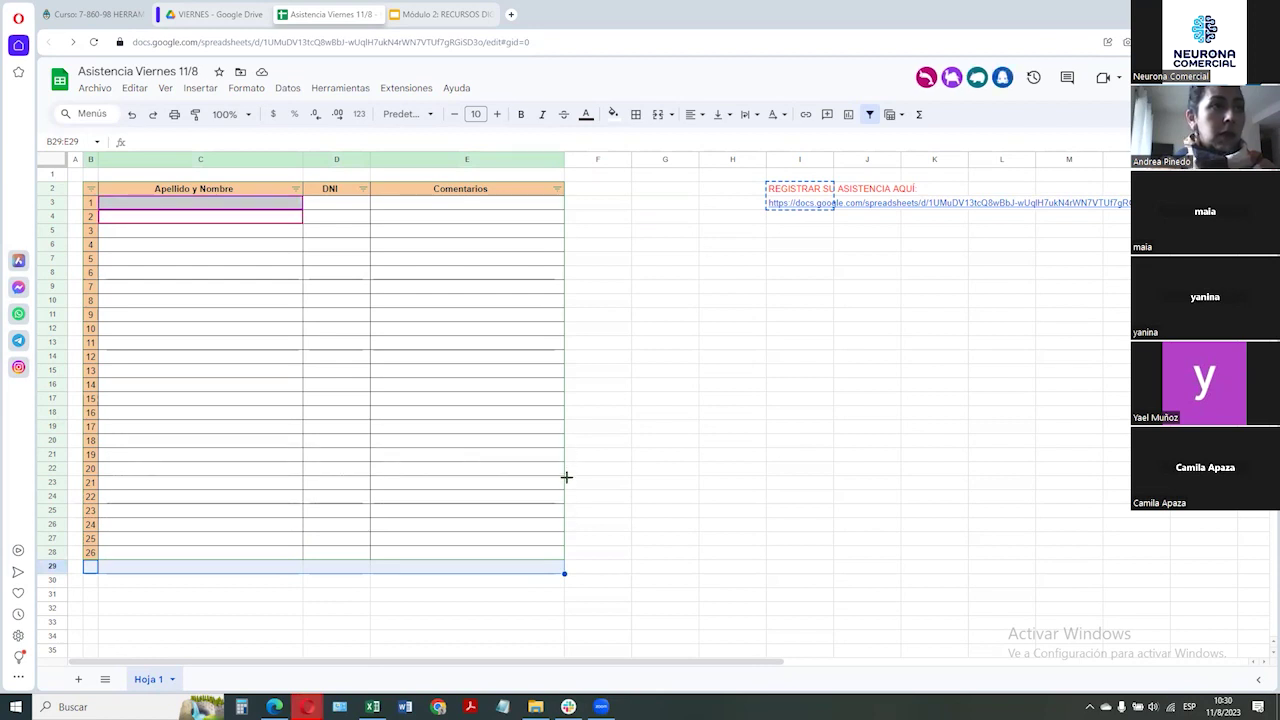
key("ctrl+z")
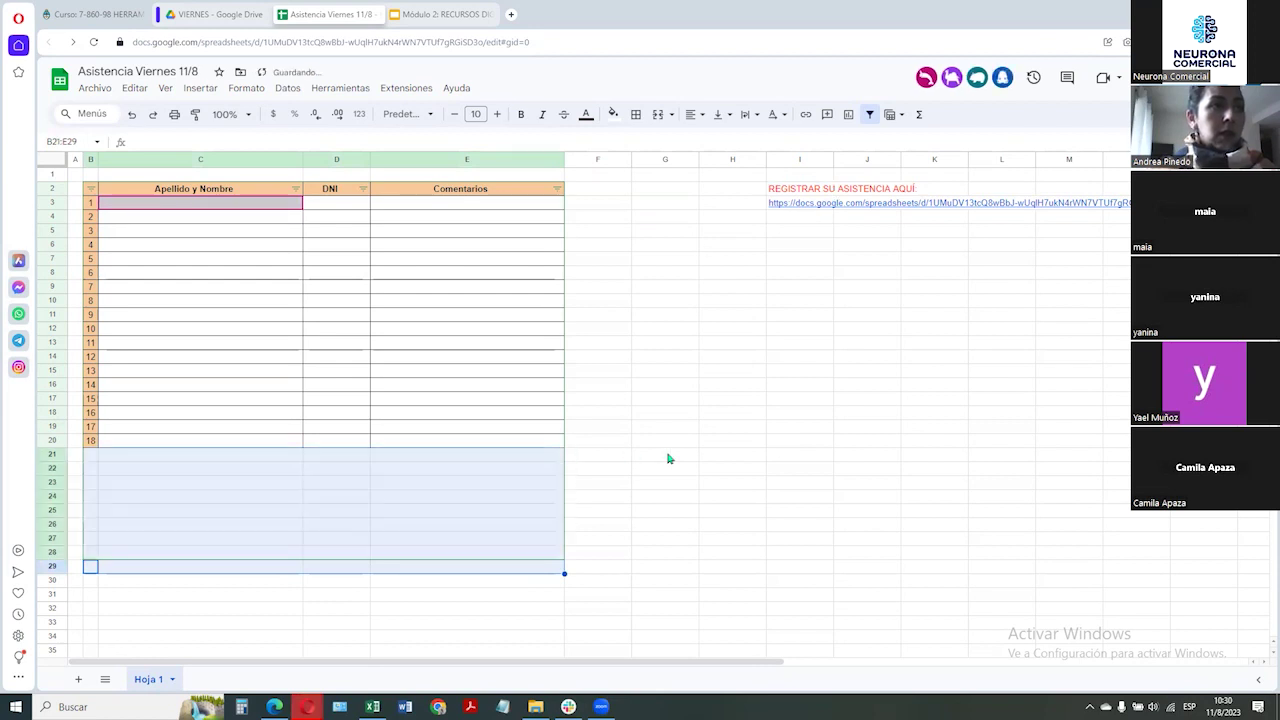
left_click(652, 472)
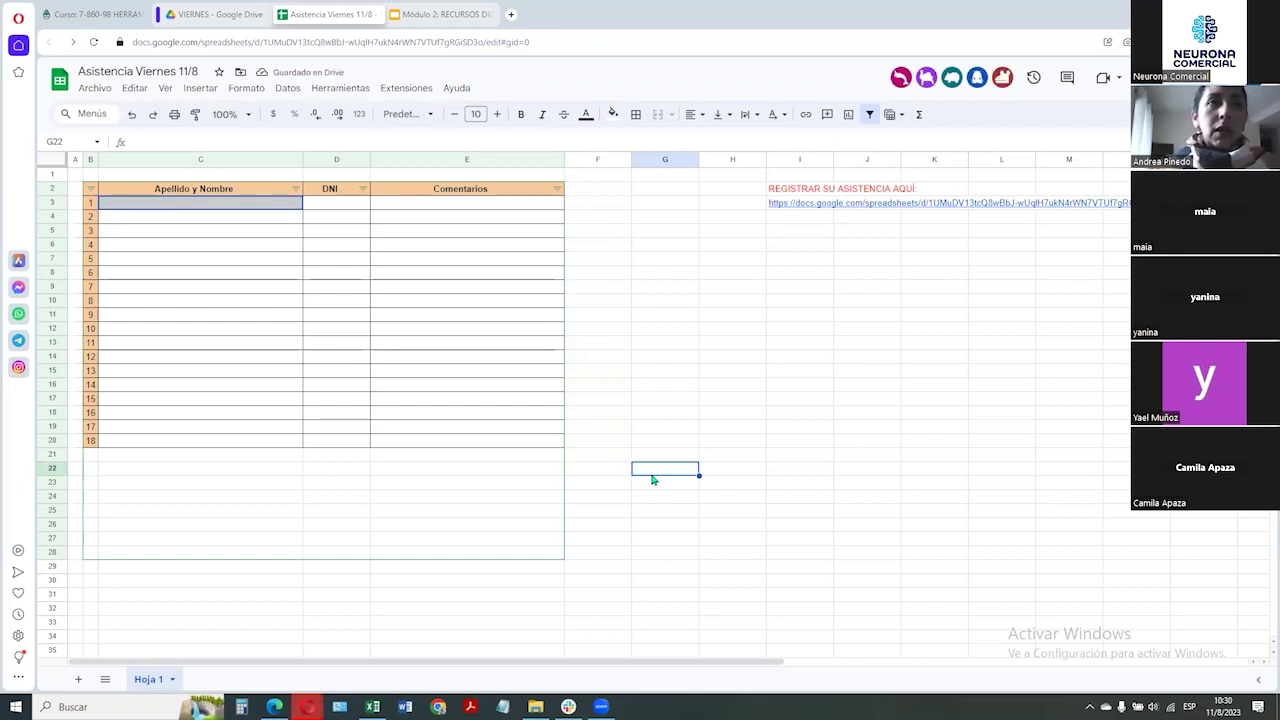
Apply a 'Filtrar para todos' filter to the sheet, then remove it again
left_click(869, 115)
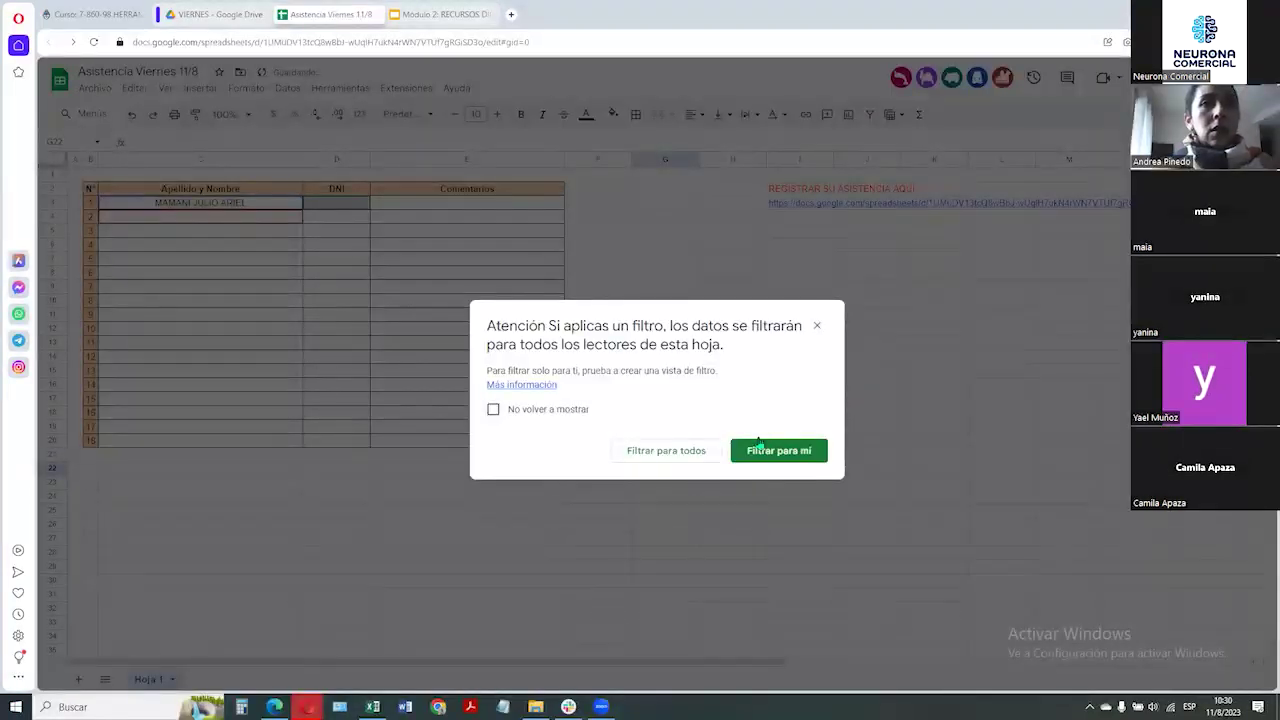
left_click(686, 450)
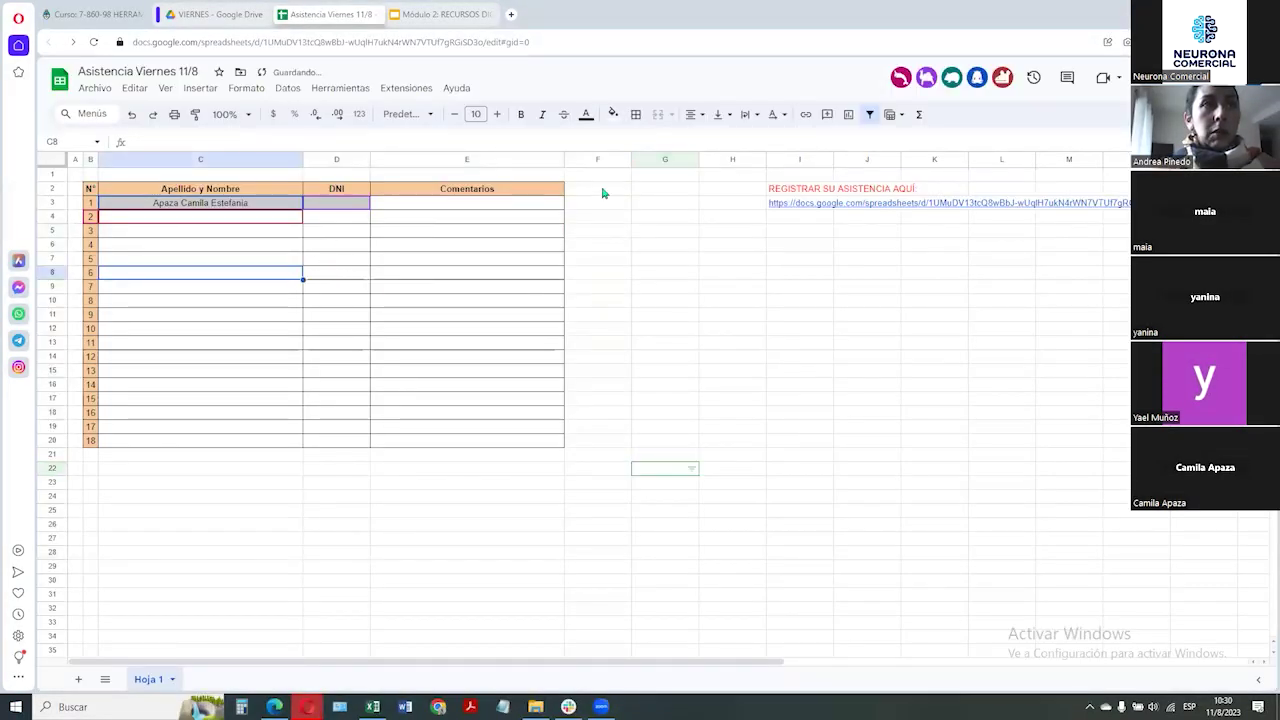
left_click(508, 193)
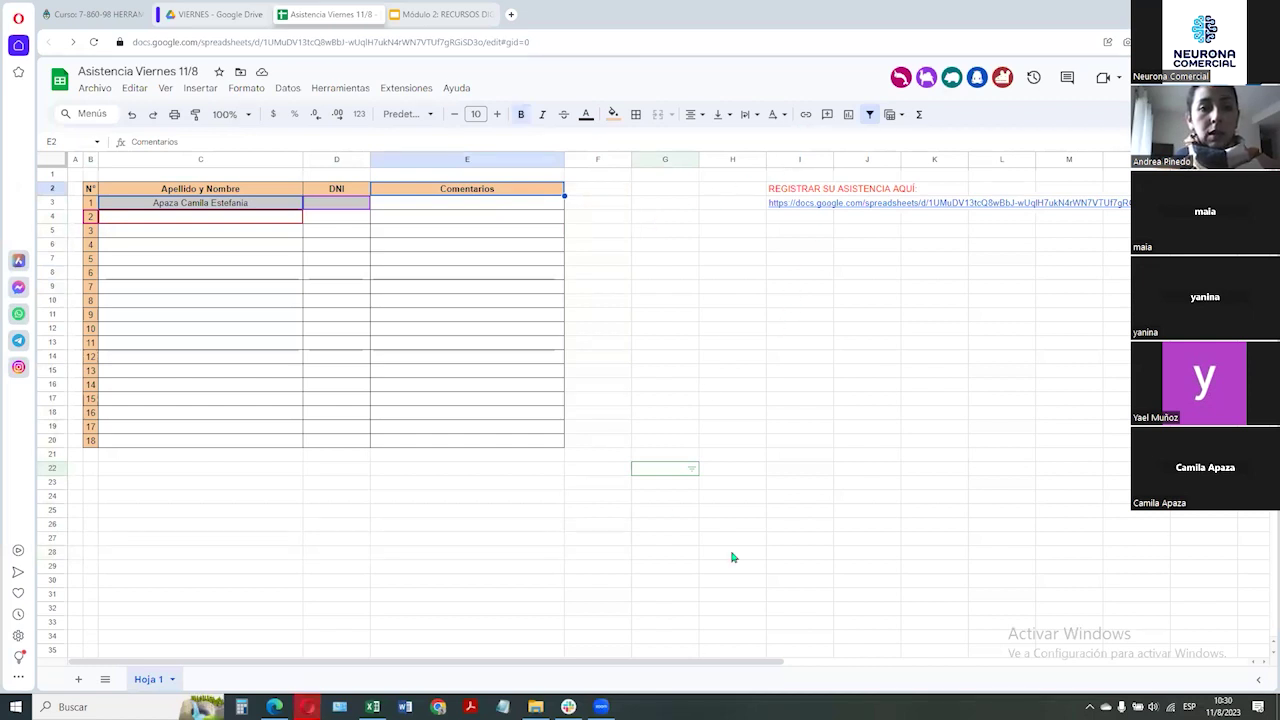
left_click(466, 385)
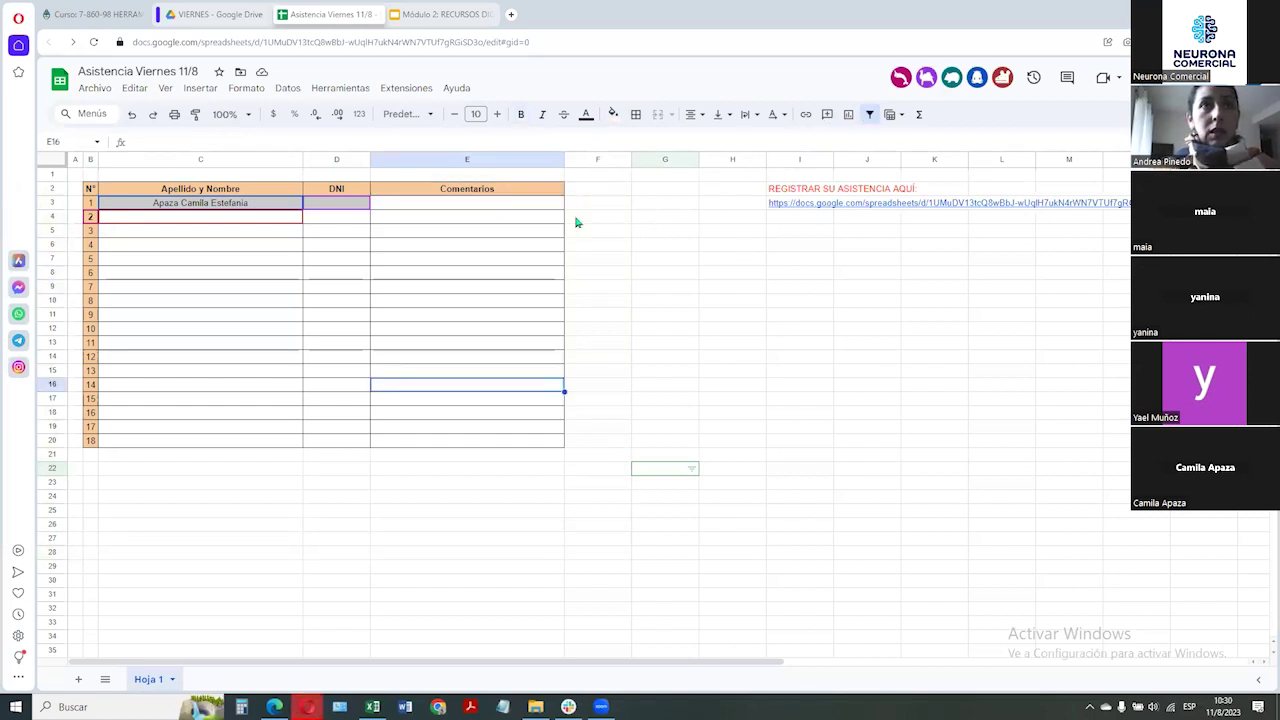
left_click(510, 197)
left_click(870, 116)
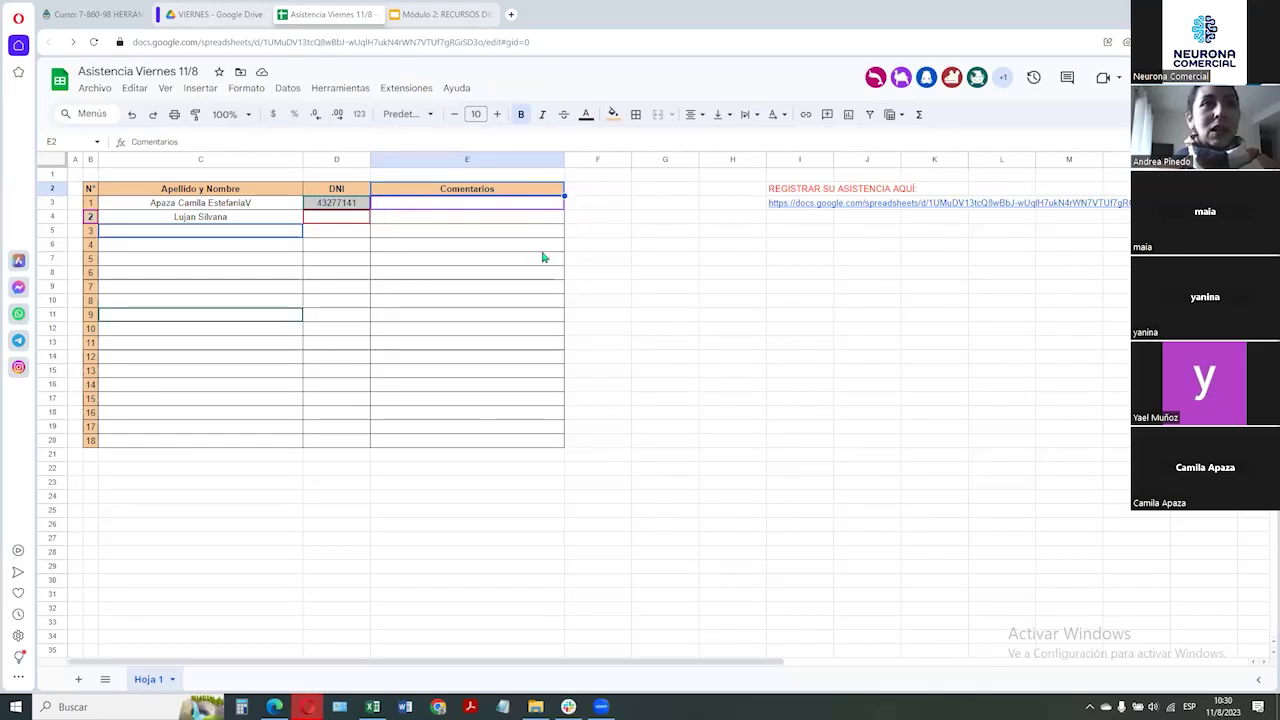
Recreate the filter for everyone over B2:E20, from the header to number 18
left_click(116, 191)
left_click(267, 332)
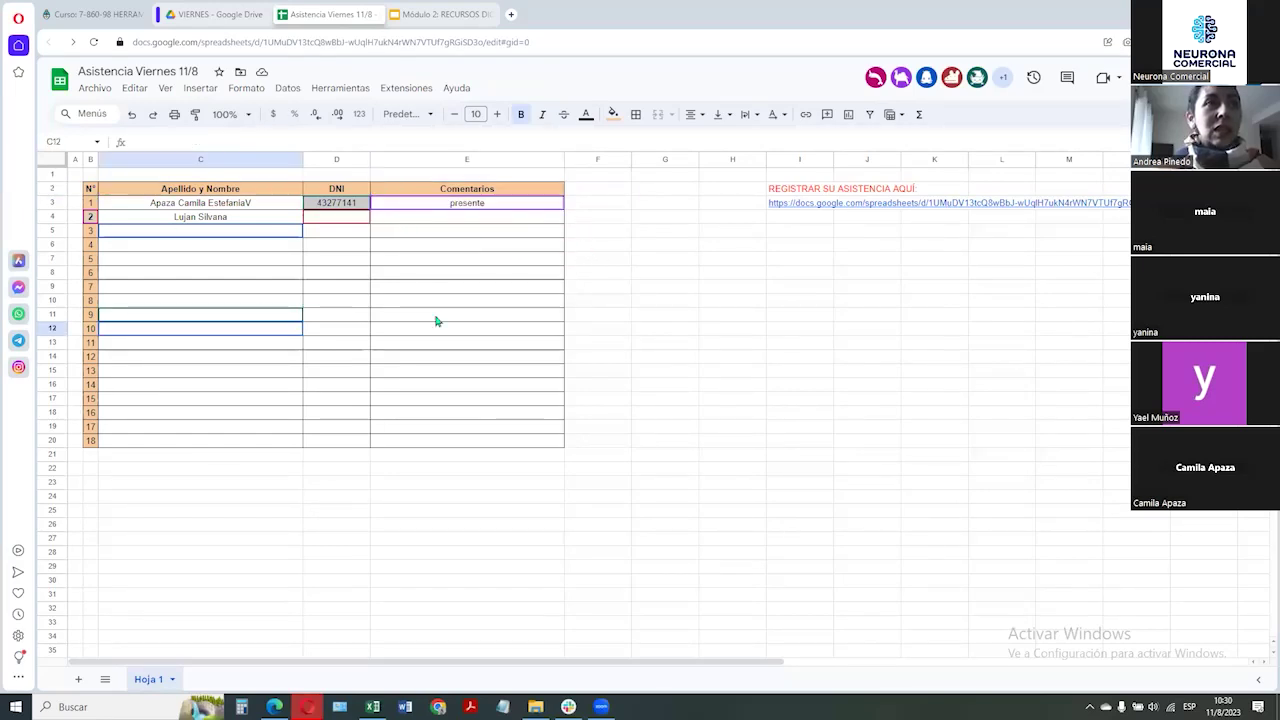
left_click(869, 116)
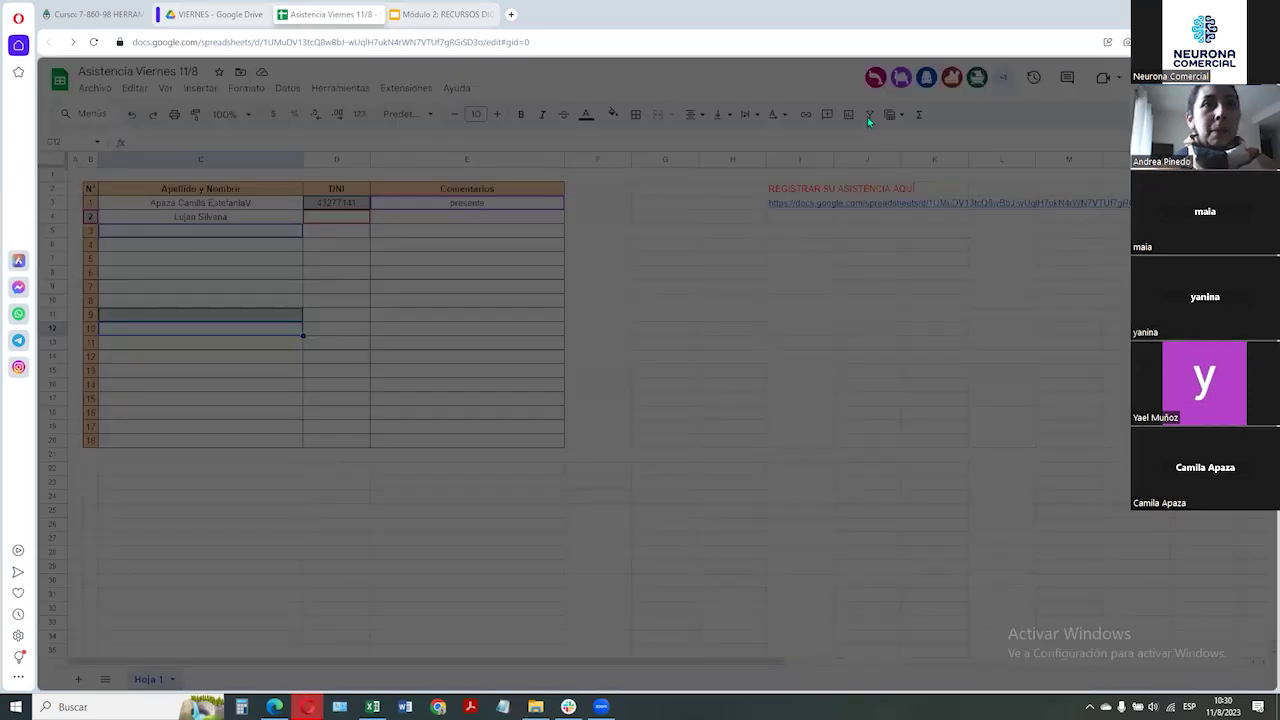
left_click(680, 450)
Deselect the table and select C3 while participants enter names, DNIs and presence
left_click(656, 349)
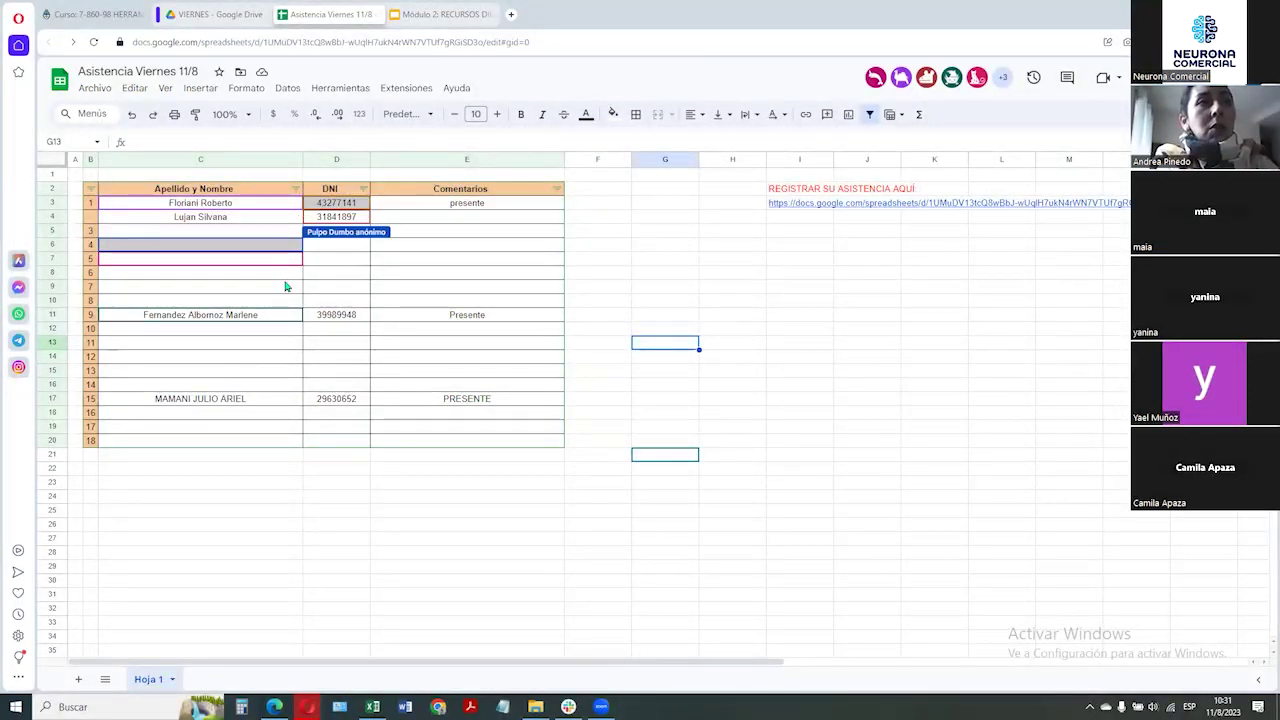
left_click(226, 207)
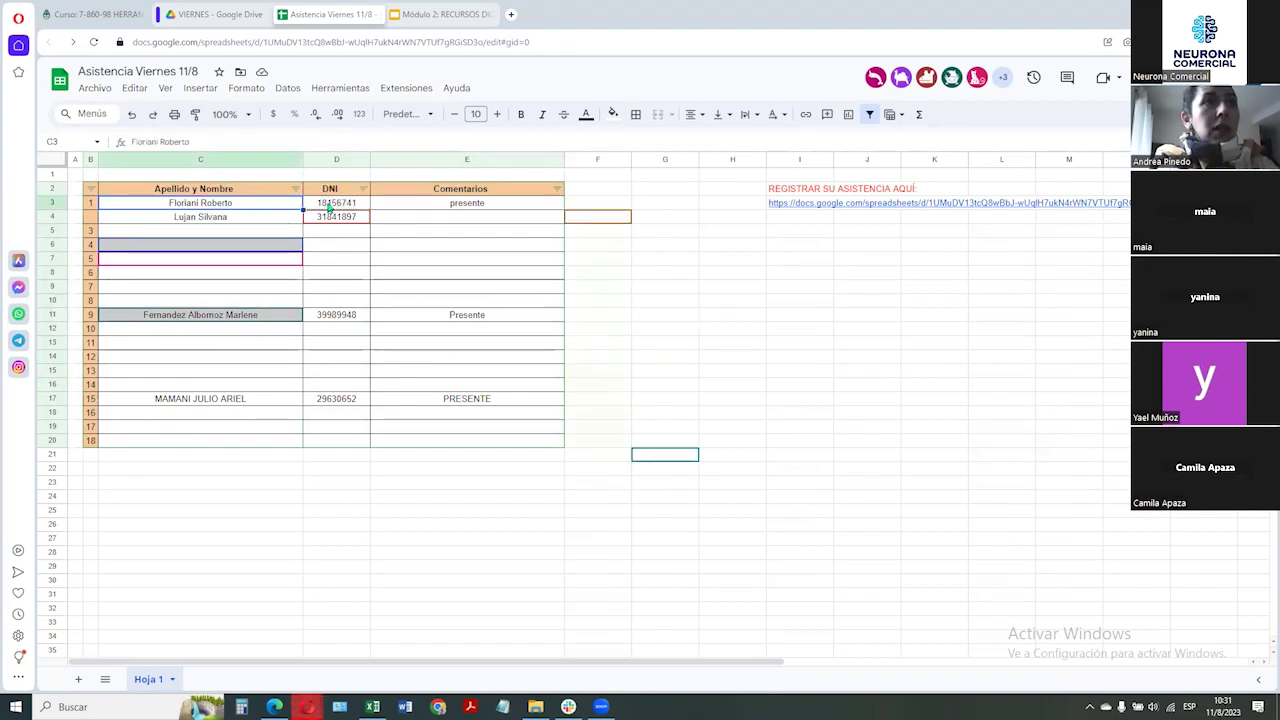
Check the presence entries in E3 and E8, then rest on G12 and I11 while participants register
left_click(372, 206)
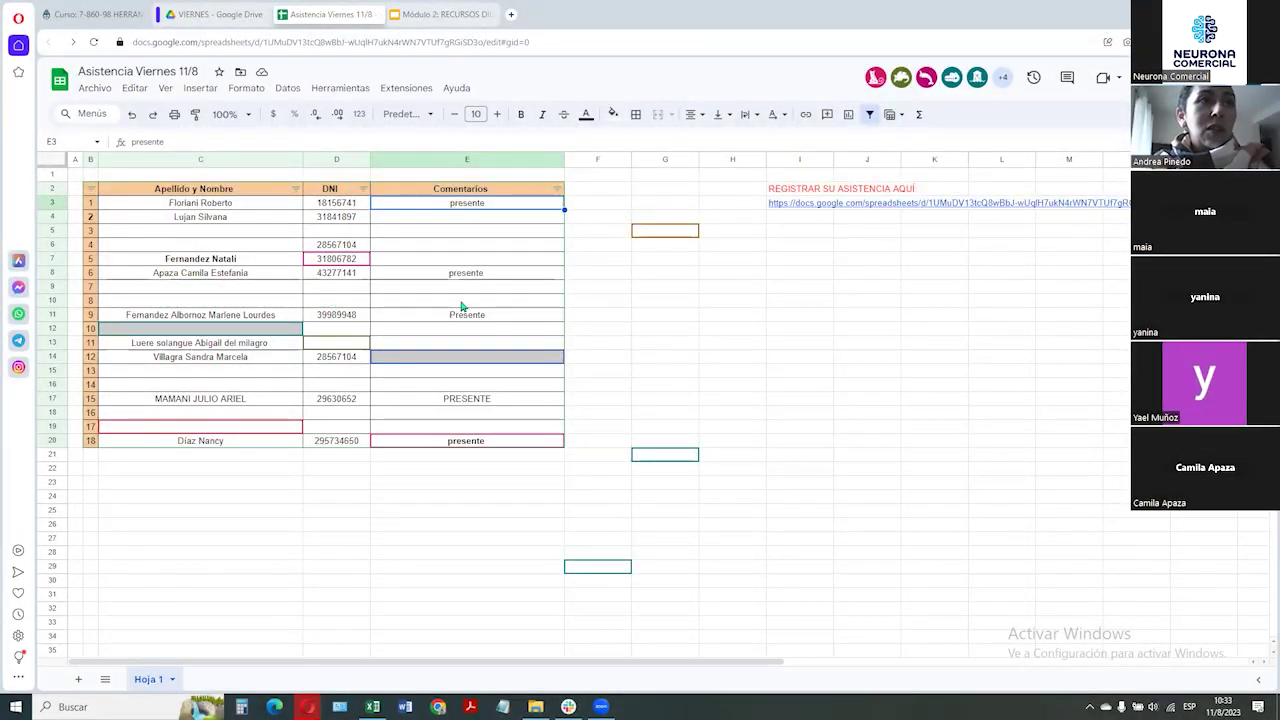
left_click(534, 274)
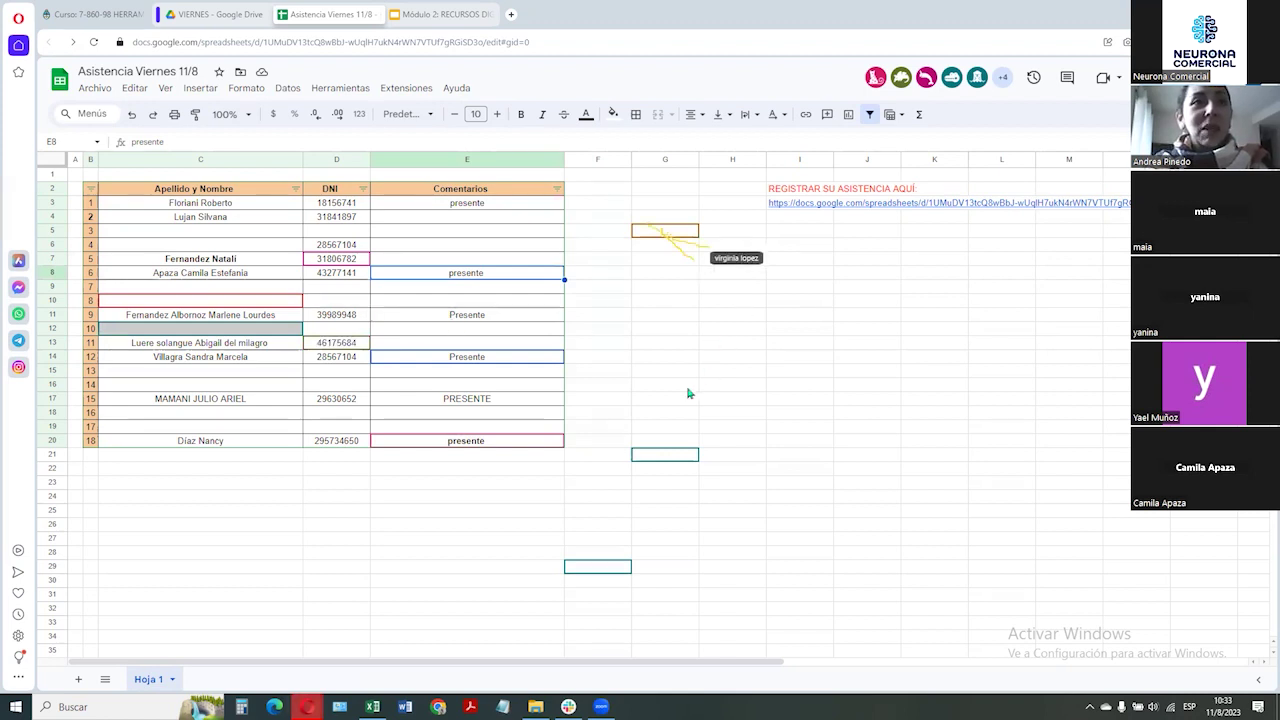
left_click(667, 329)
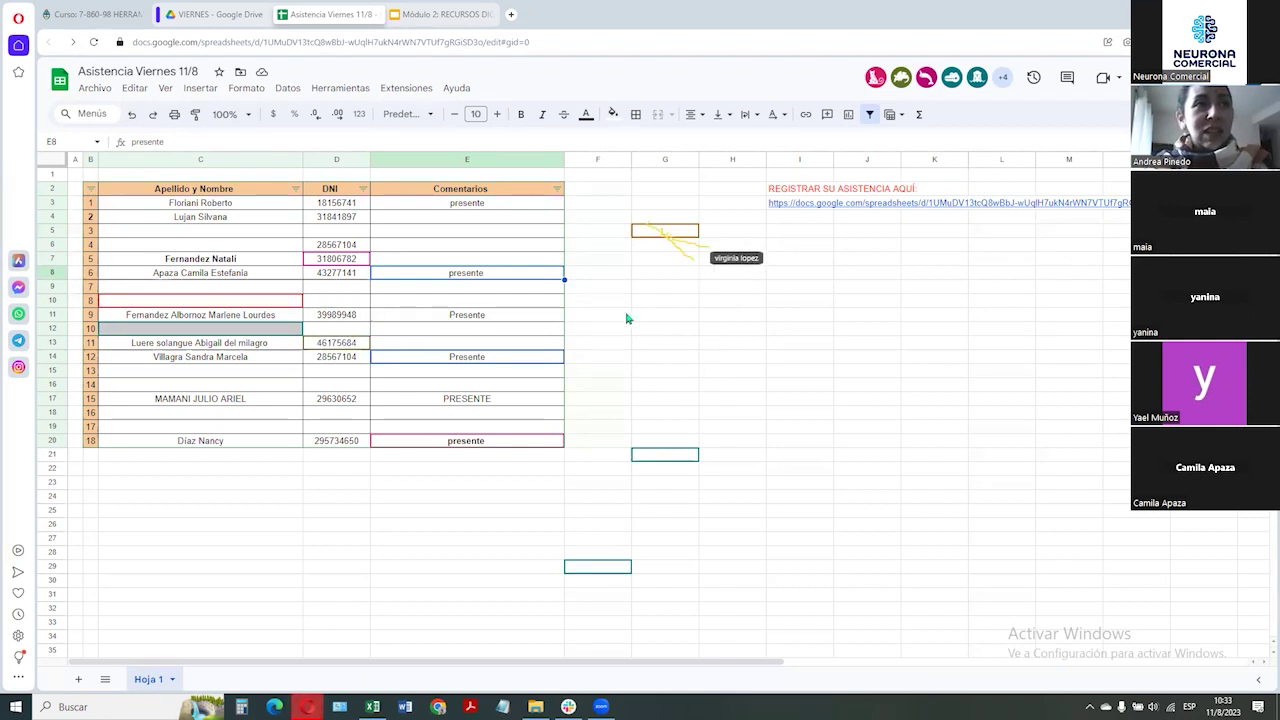
left_click(777, 318)
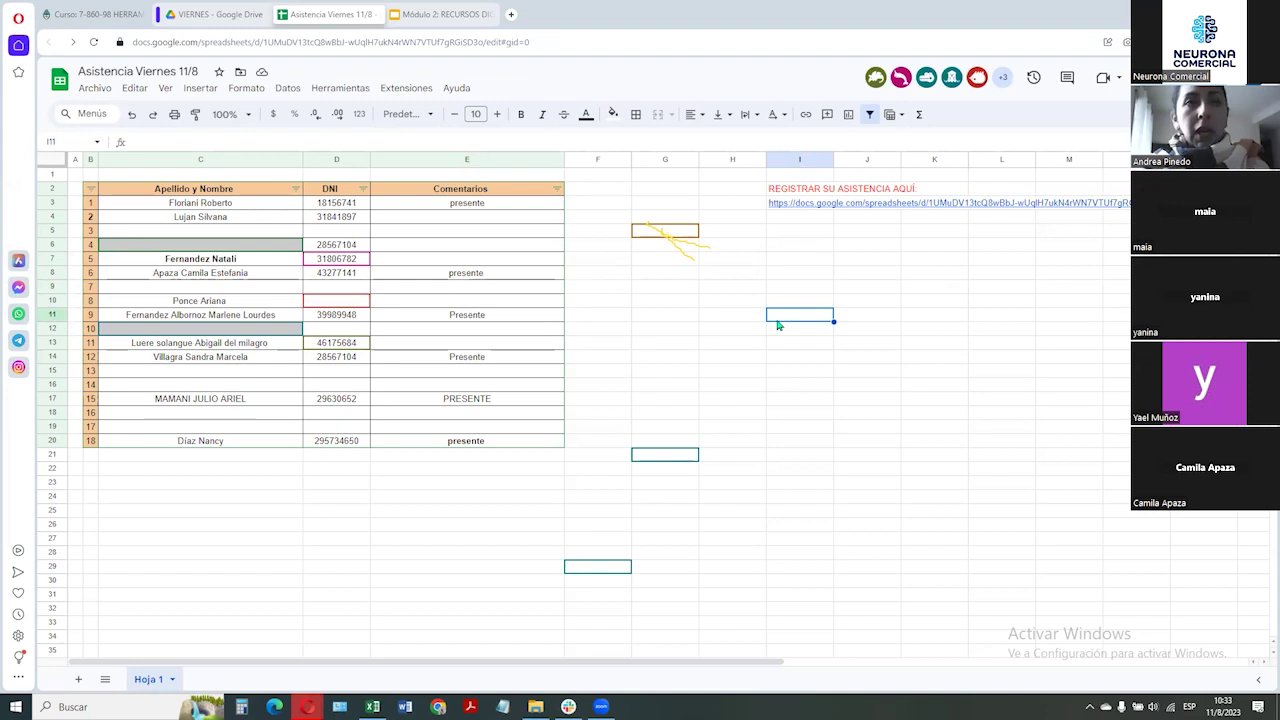
Number the two new rows below 18 as 19 and 20 in column B
left_click(90, 461)
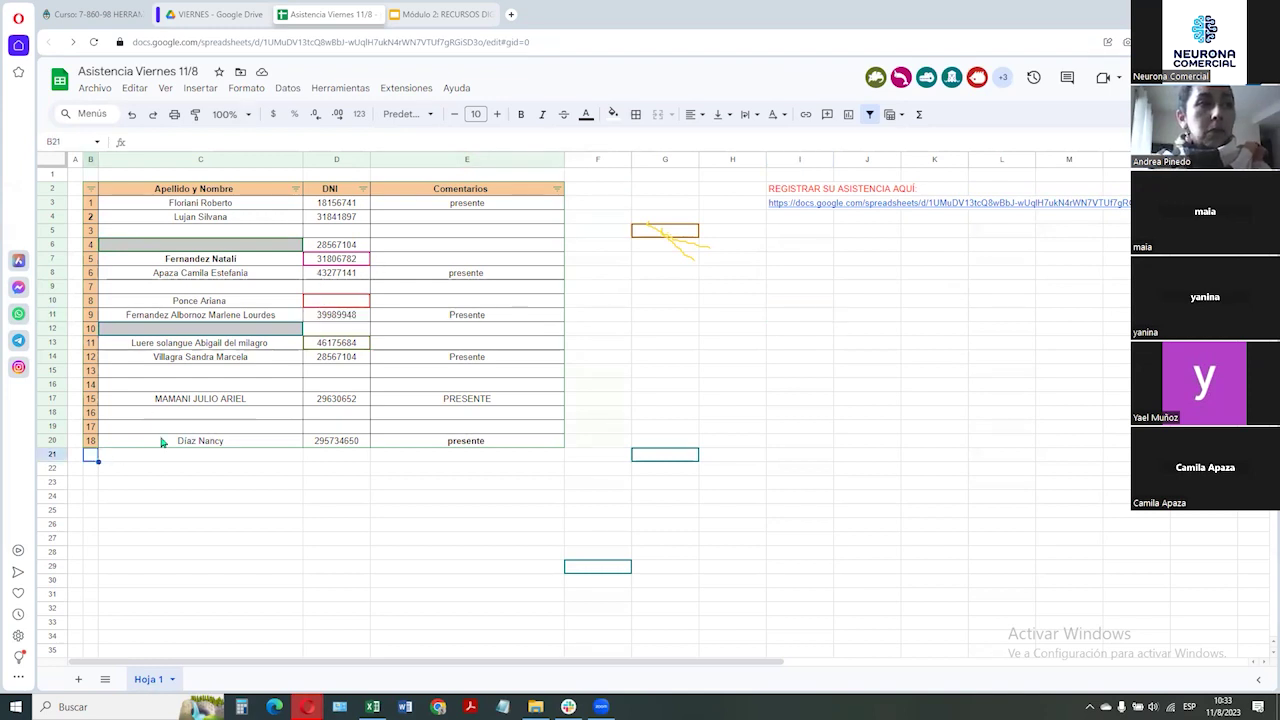
type("19")
key("Return")
key("Up")
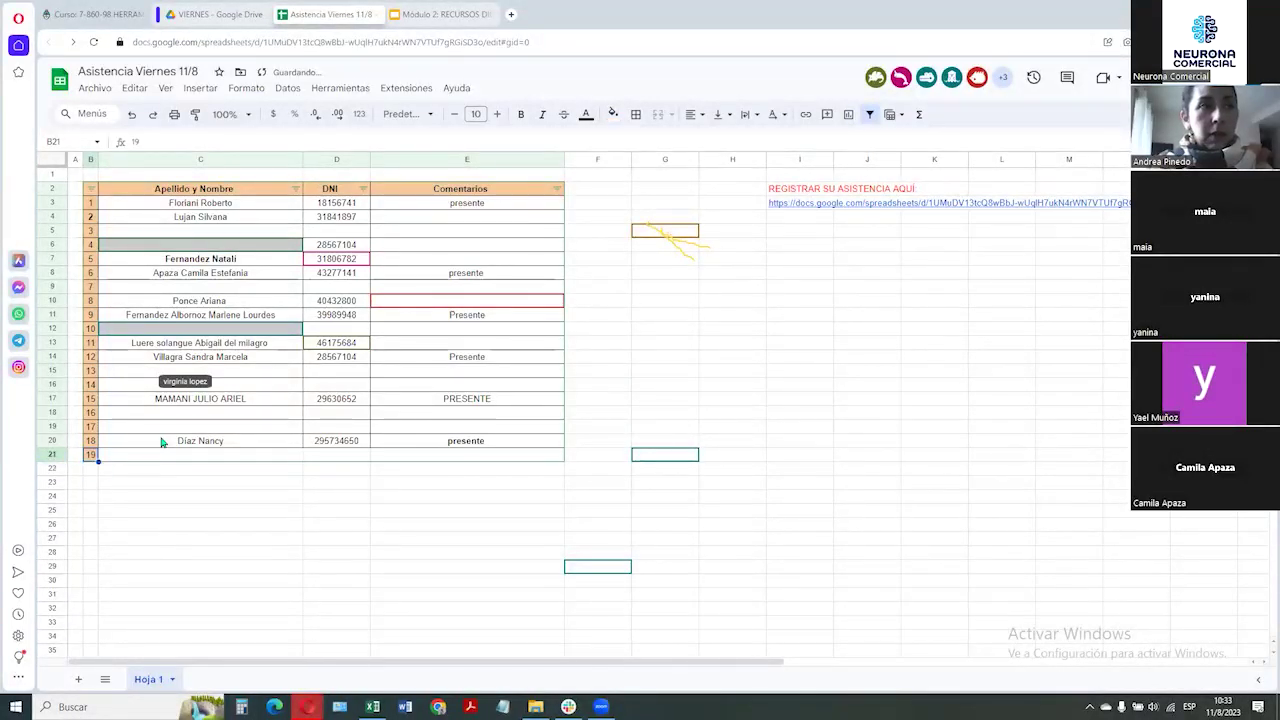
key("Right")
key("Right")
key("Right")
key("Right")
key("Right")
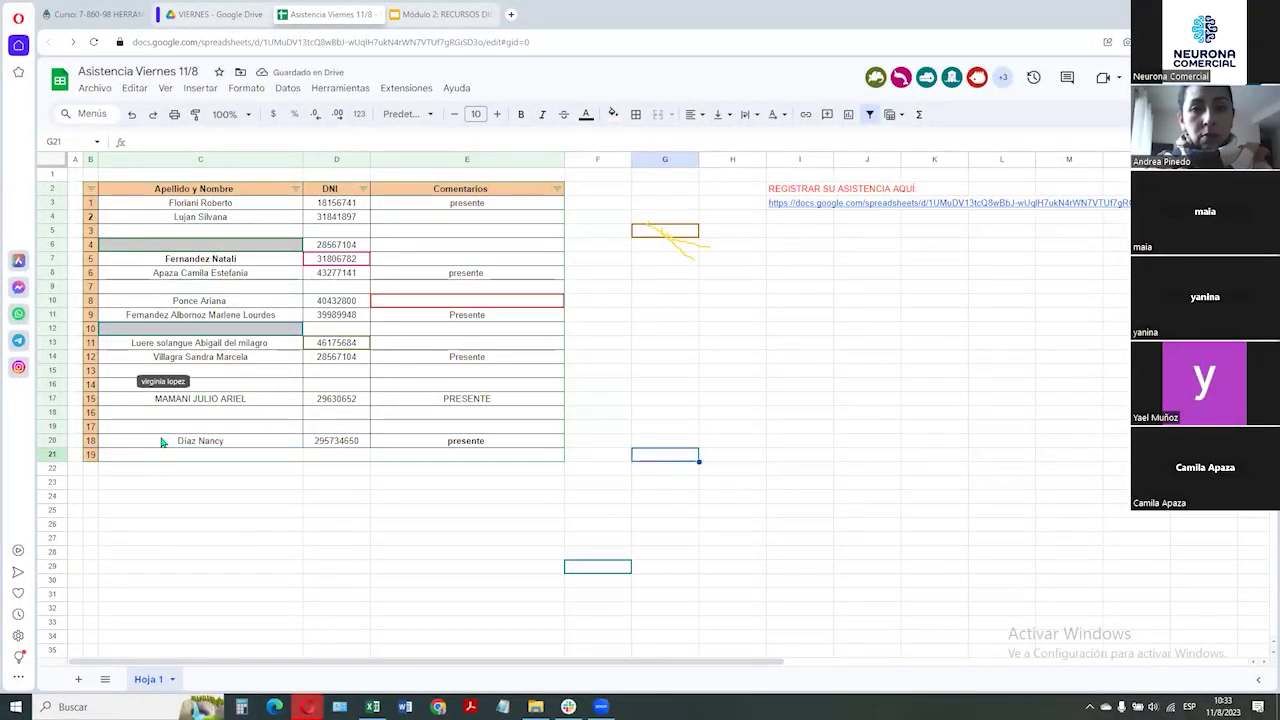
key("Left")
key("Left")
key("Left")
key("Left")
key("Left")
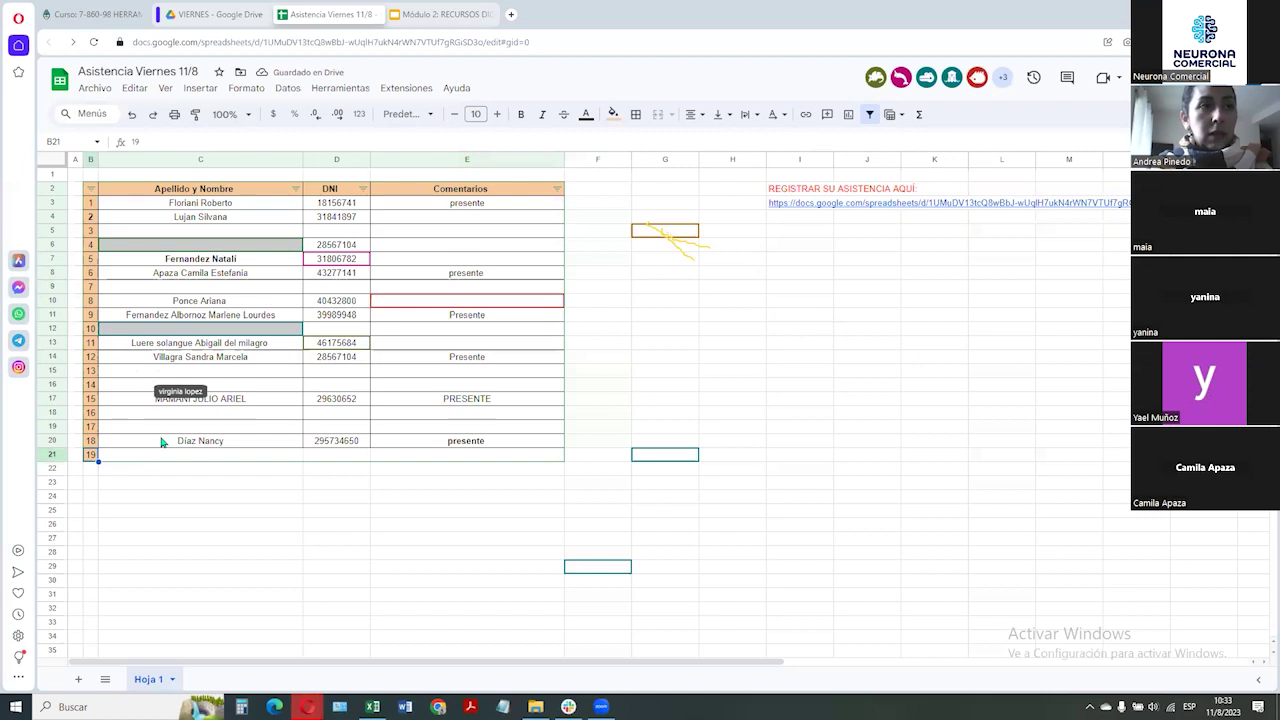
key("Down")
type("20")
key("Return")
Copy row 19's name, DNI and comment cells into the new bottom rows for matching borders
key("Up")
key("Up")
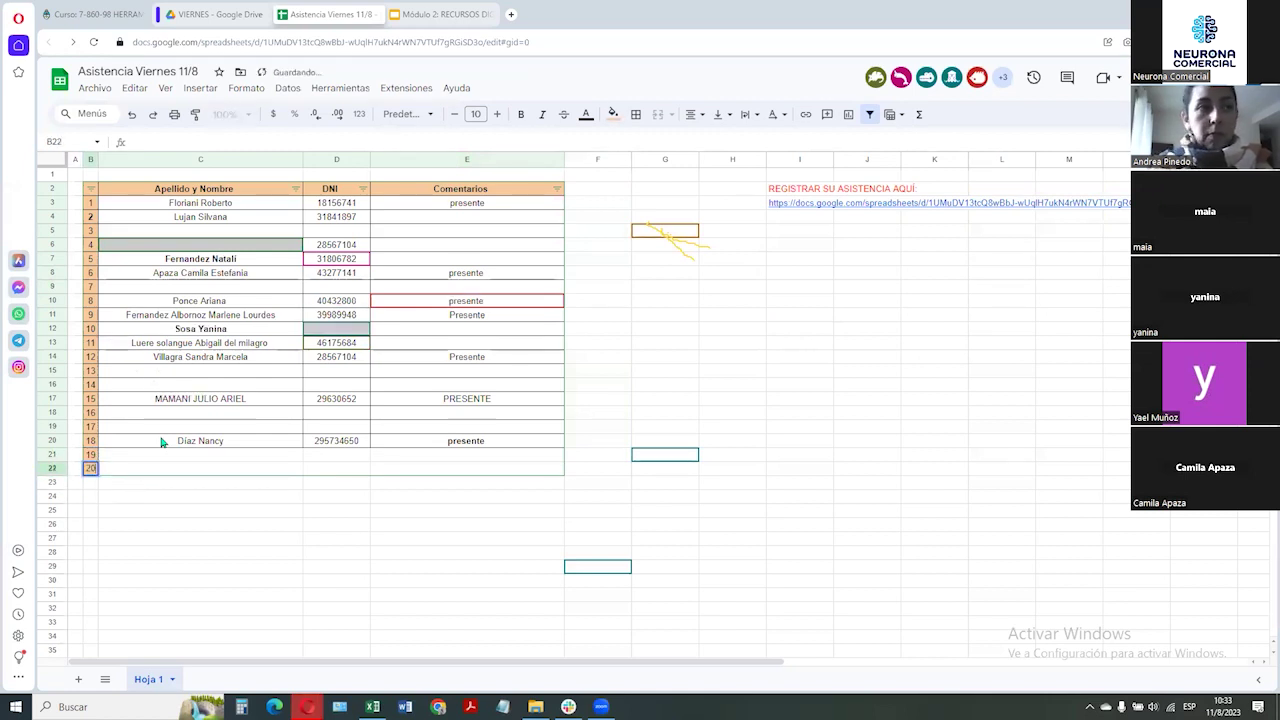
key("Up")
key("Up")
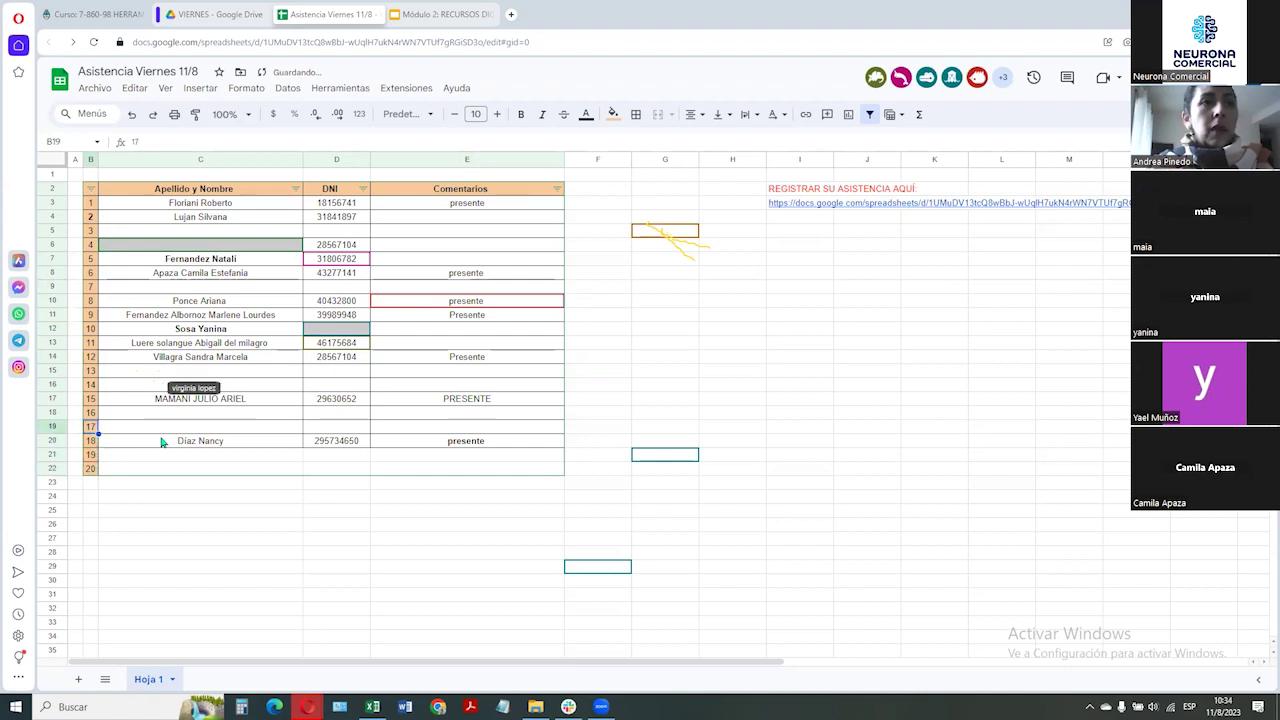
key("shift+Right")
key("shift+Right")
key("shift+Right")
key("Right")
key("shift+Right")
key("shift+Right")
key("Down")
key("Down")
key("Down")
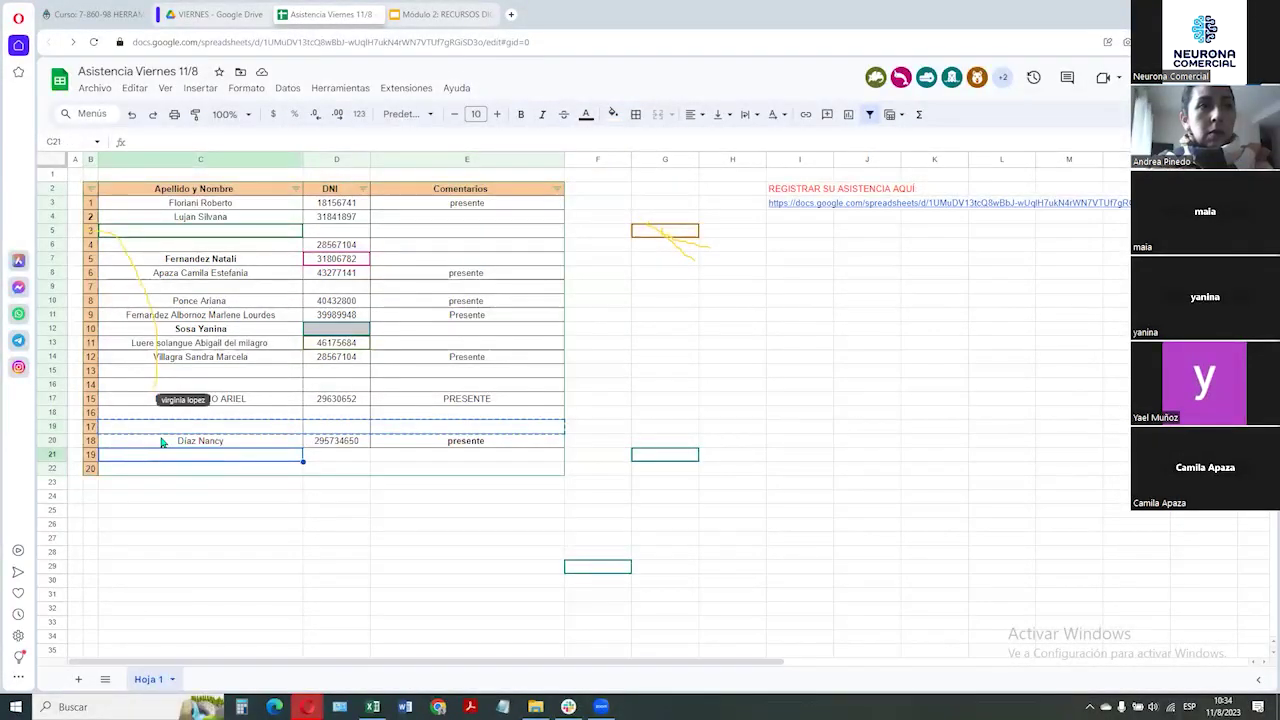
key("ctrl+v")
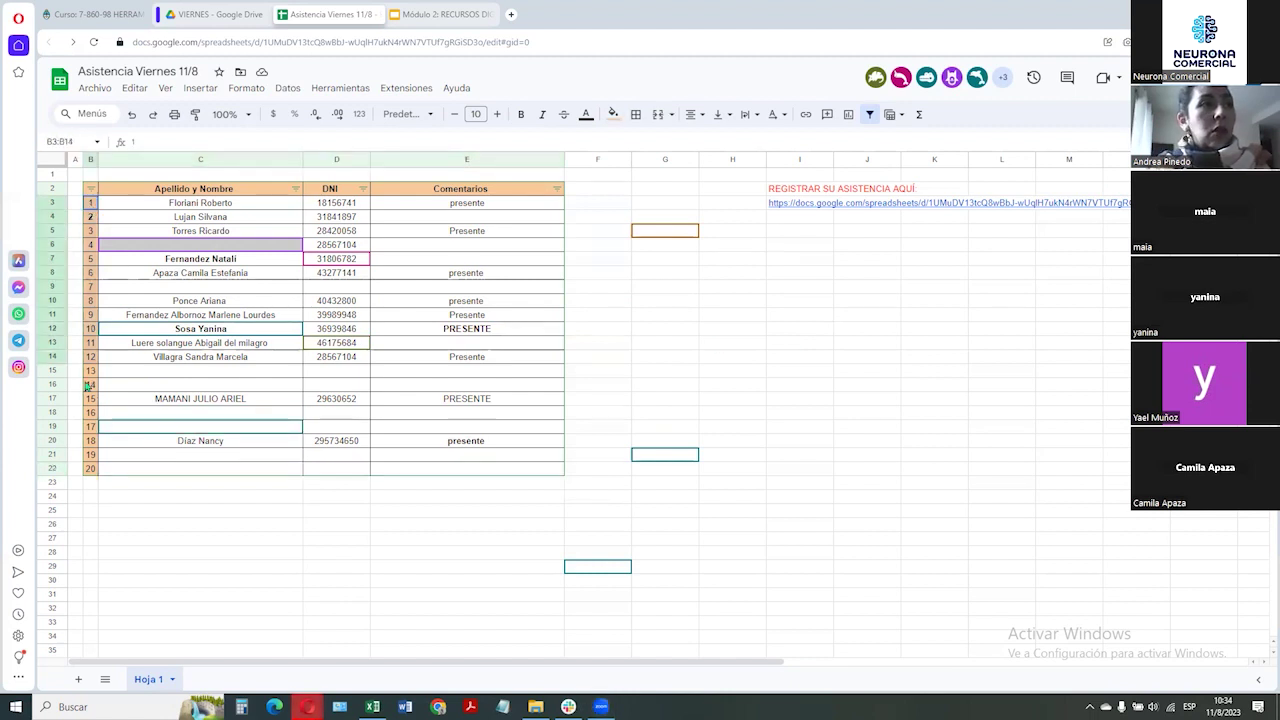
Enter =SUMA(B3:B22) in B25 (totalling 210), widen column B and fill the cell bright green
left_click(89, 509)
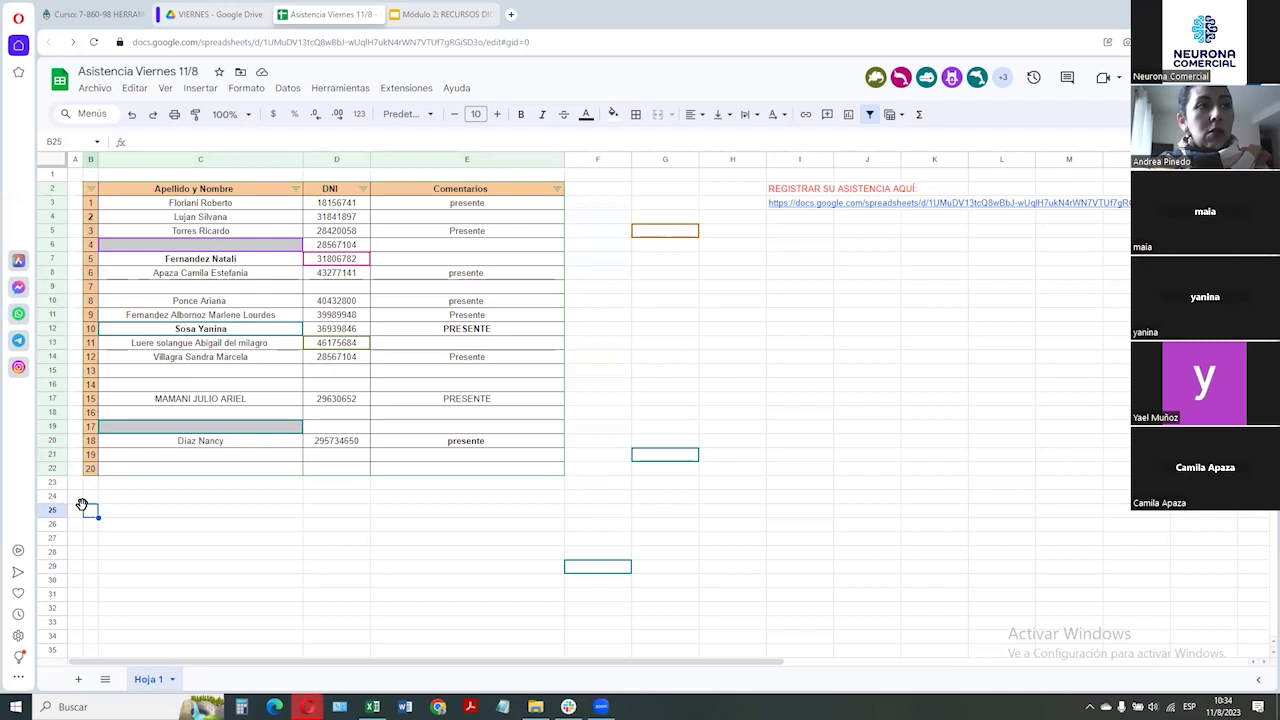
type("=SUMA(B3:B22)")
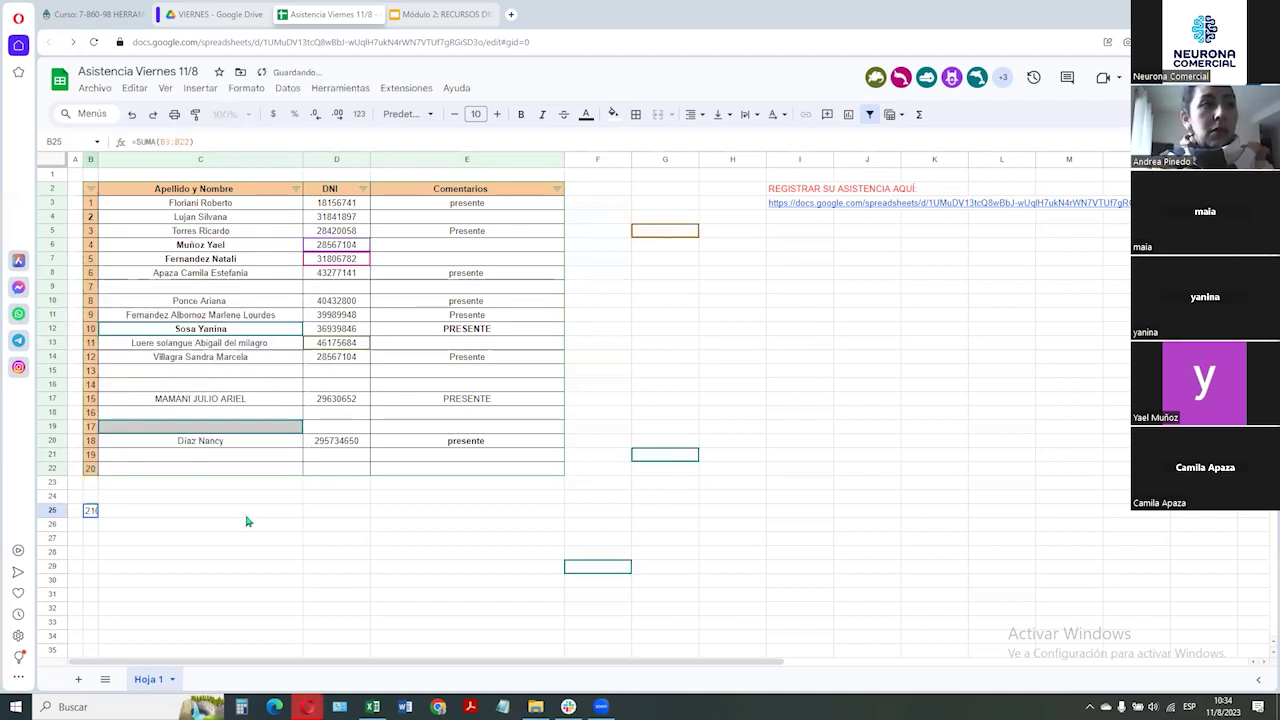
left_click_drag(97, 160, 113, 160)
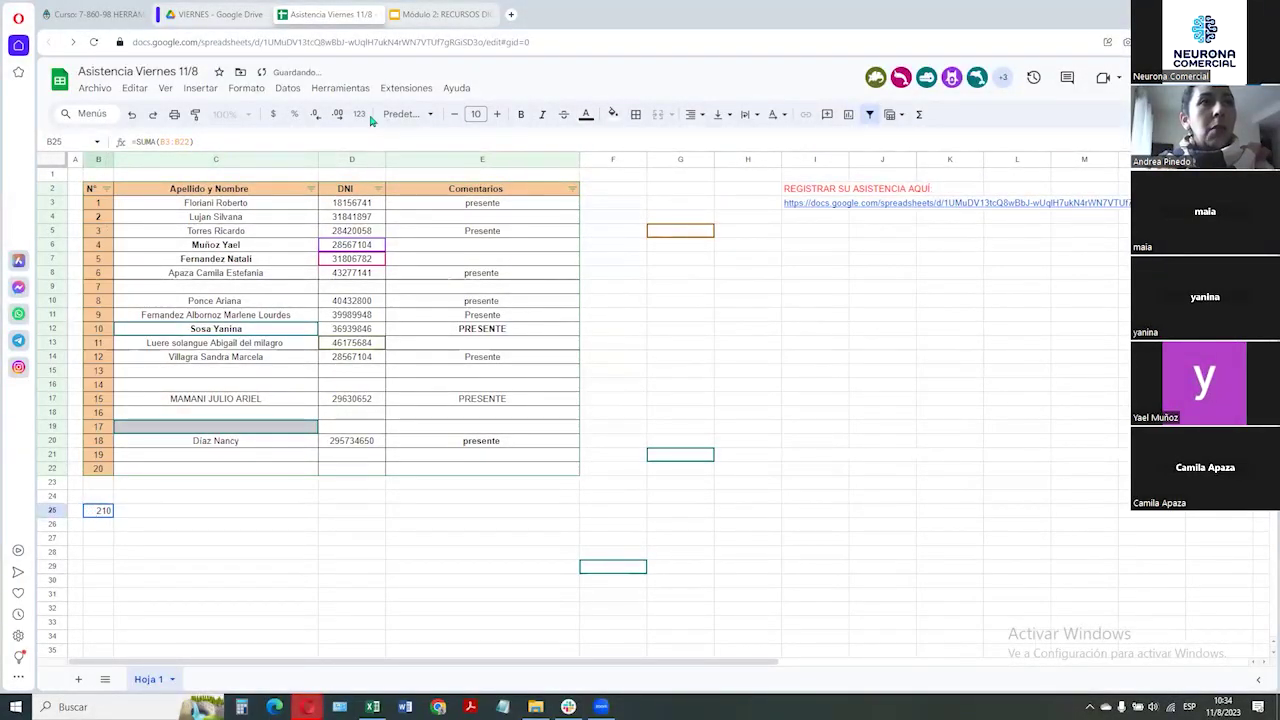
left_click(611, 116)
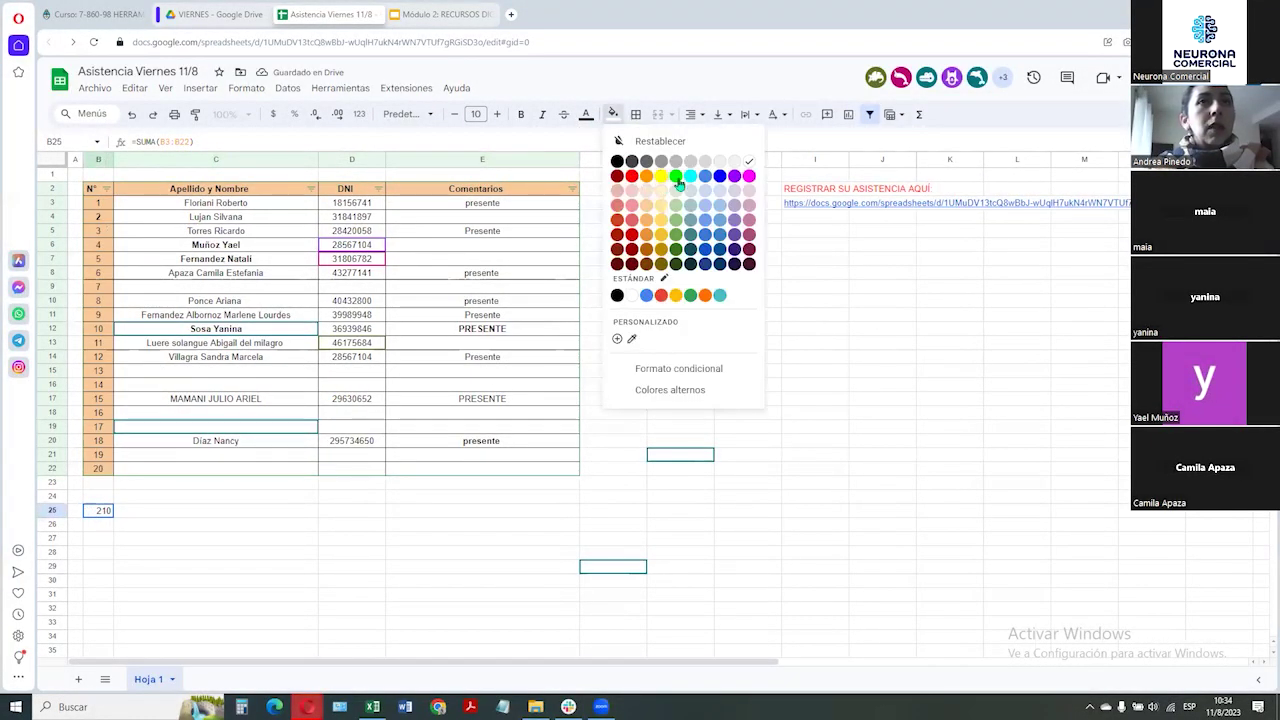
left_click(681, 185)
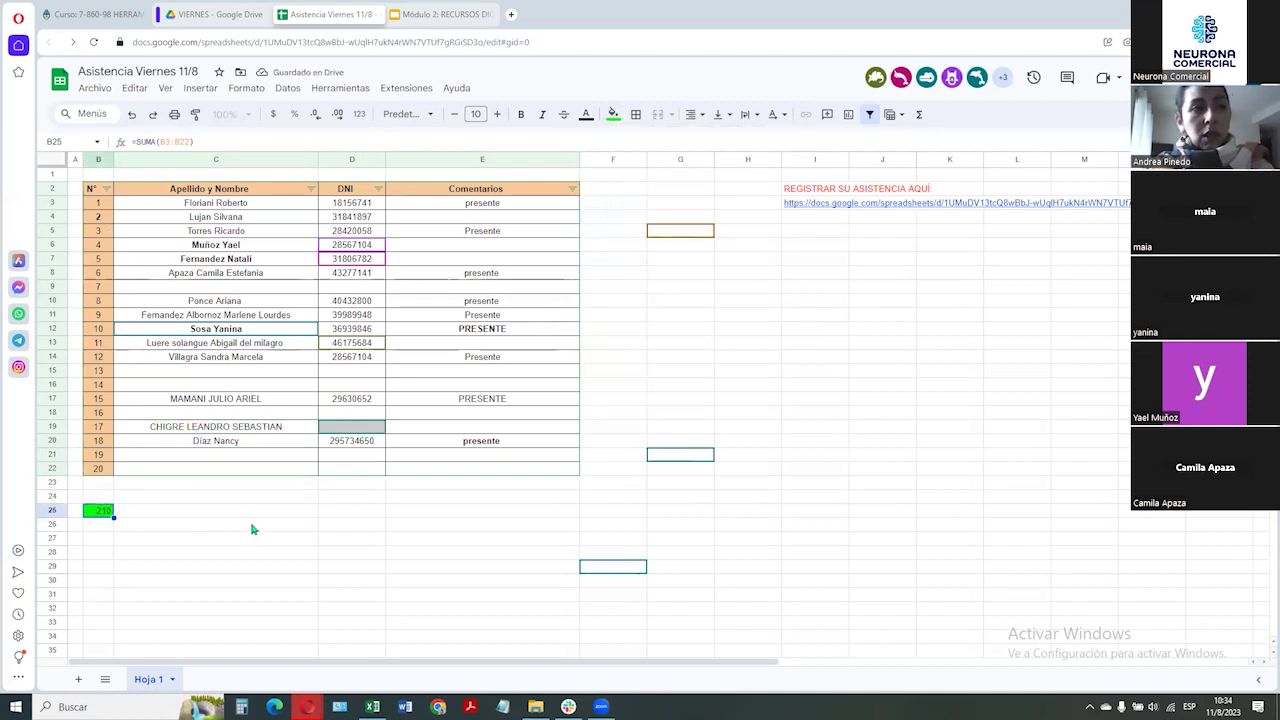
Paste the total into B26 and edit it into a PROMEDIO formula averaging rows 3 to 23
key("Down")
key("ctrl+v")
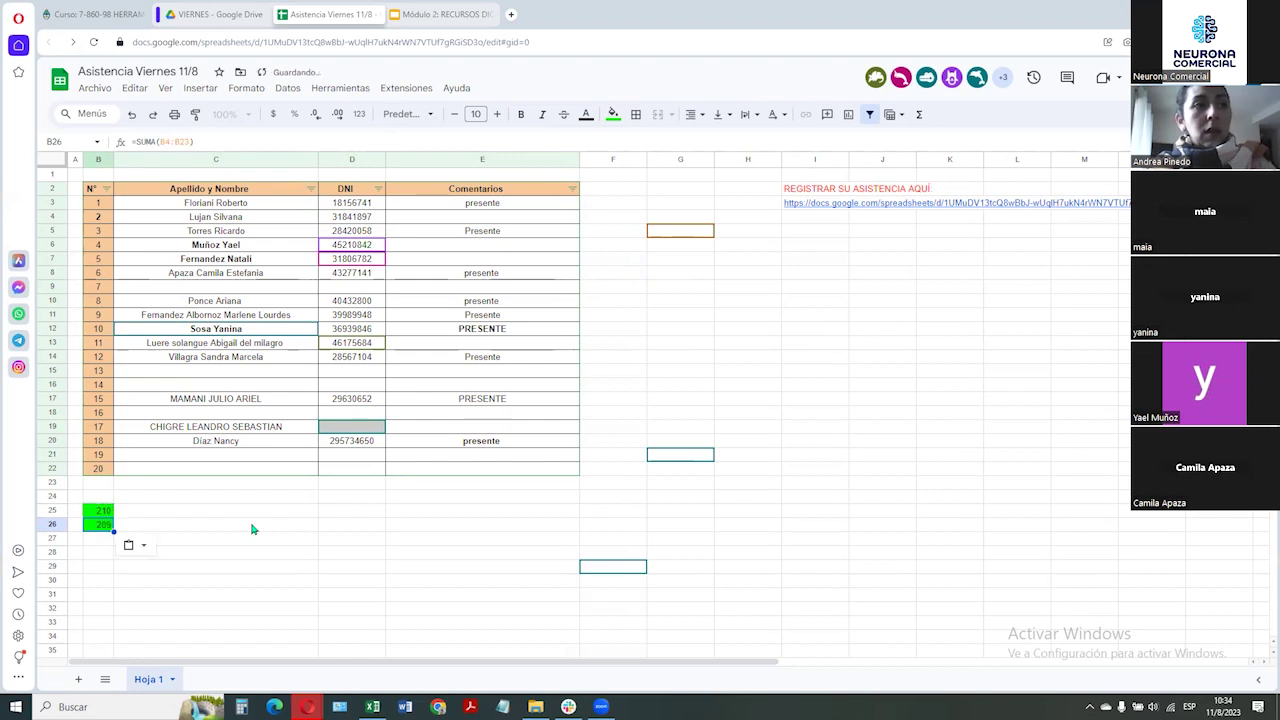
key("F2")
key("Left")
key("Left")
key("Left")
key("Left")
key("Left")
key("Left")
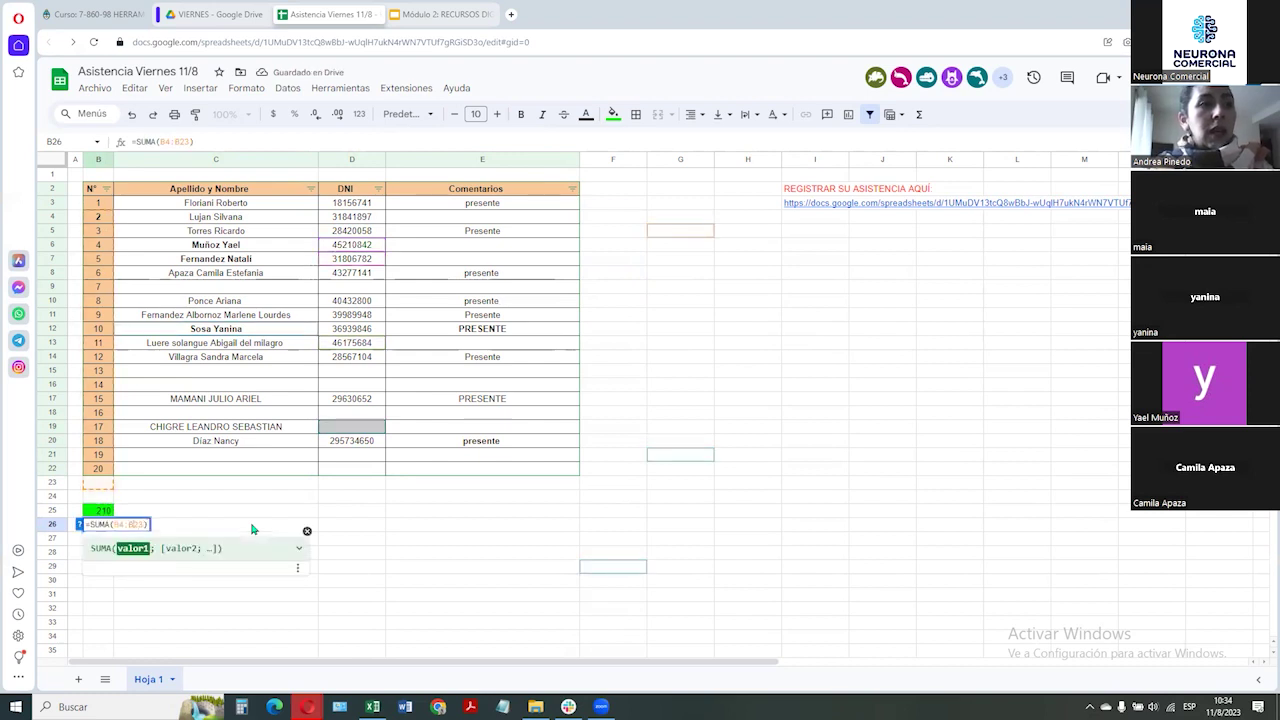
key("BackSpace")
key("Delete")
type("3")
key("Left")
key("Left")
key("ctrl+shift+Left")
type("p")
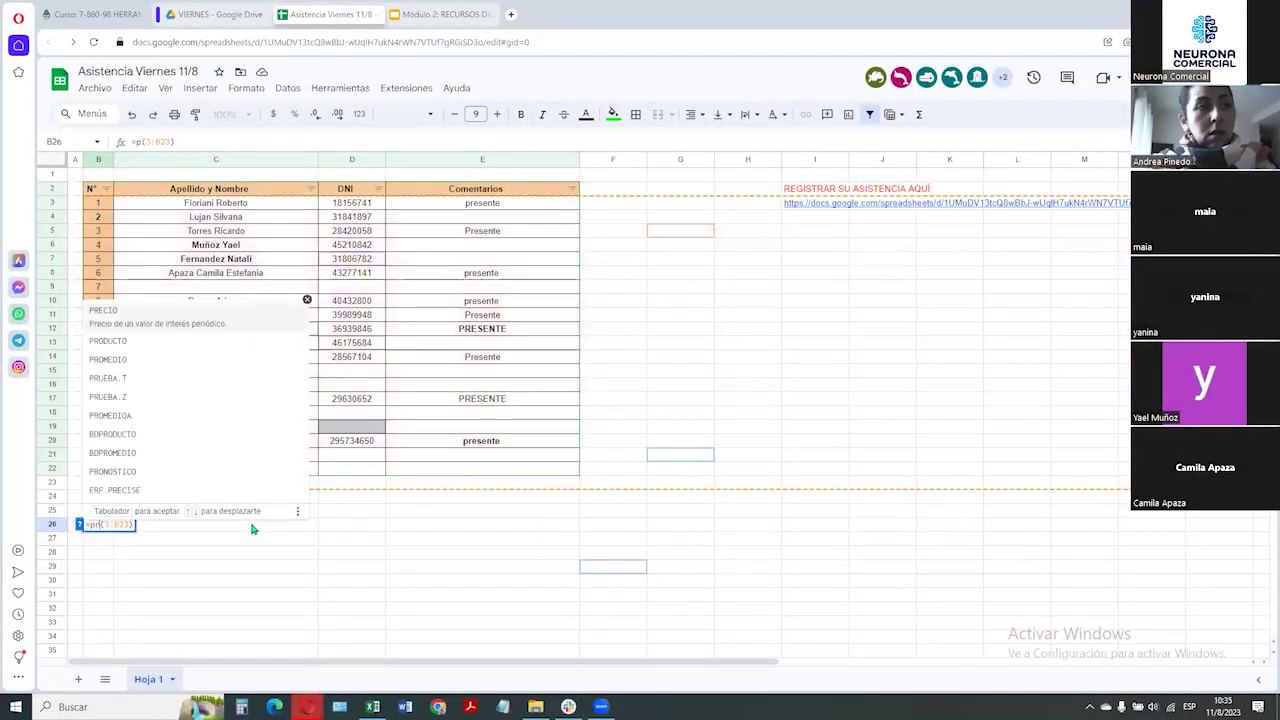
type("rom")
key("Tab")
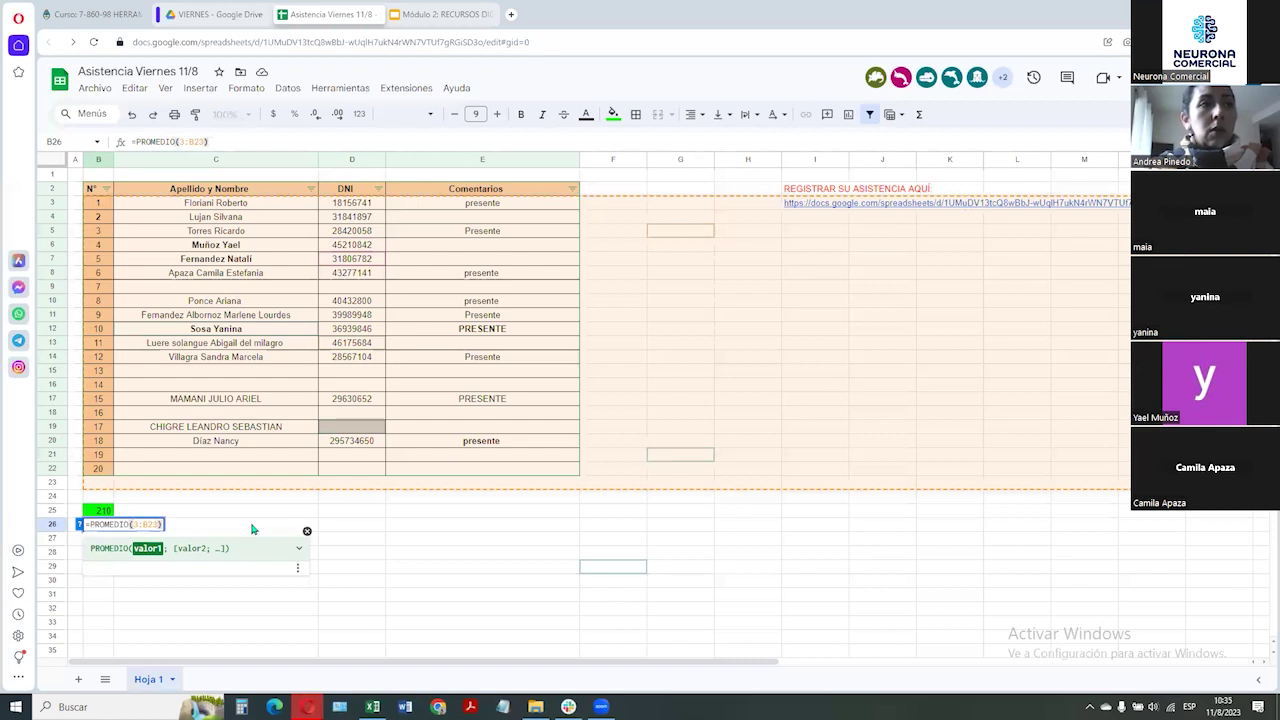
key("Return")
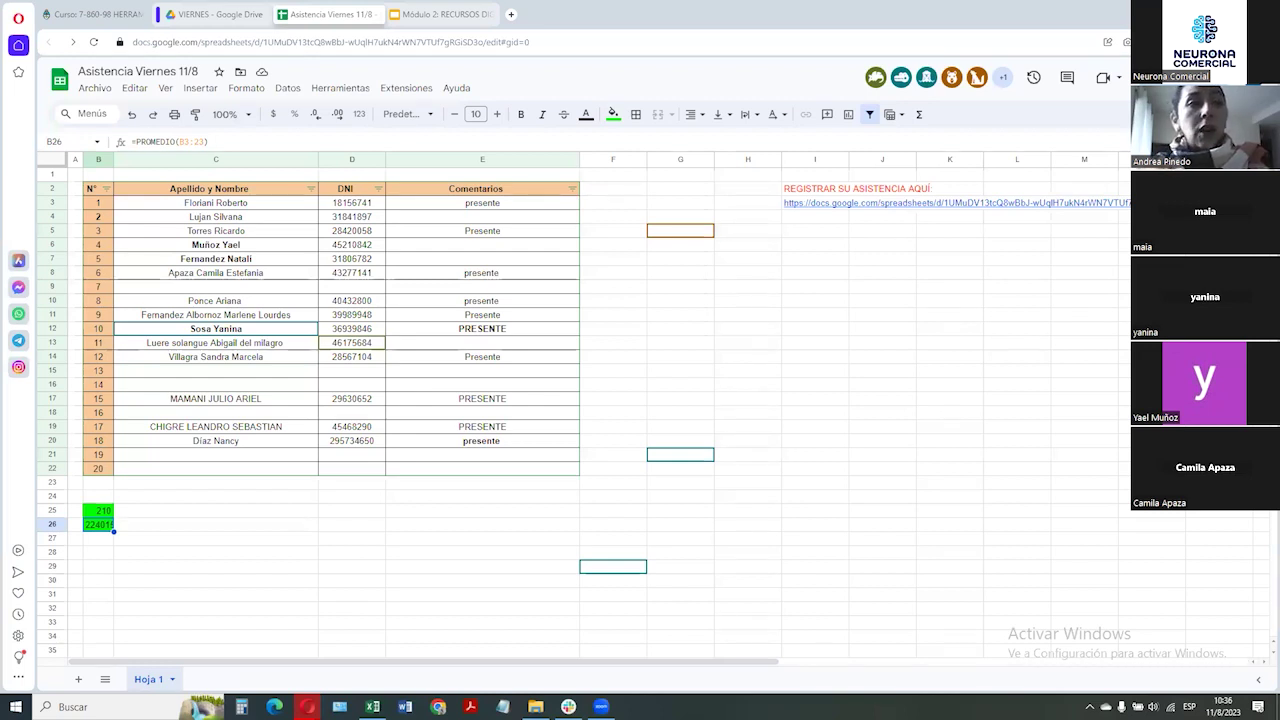
Move the green SUMA and PROMEDIO cells out of B25:B26, leaving the area below the table empty
left_click_drag(97, 503, 140, 528)
left_click(148, 529)
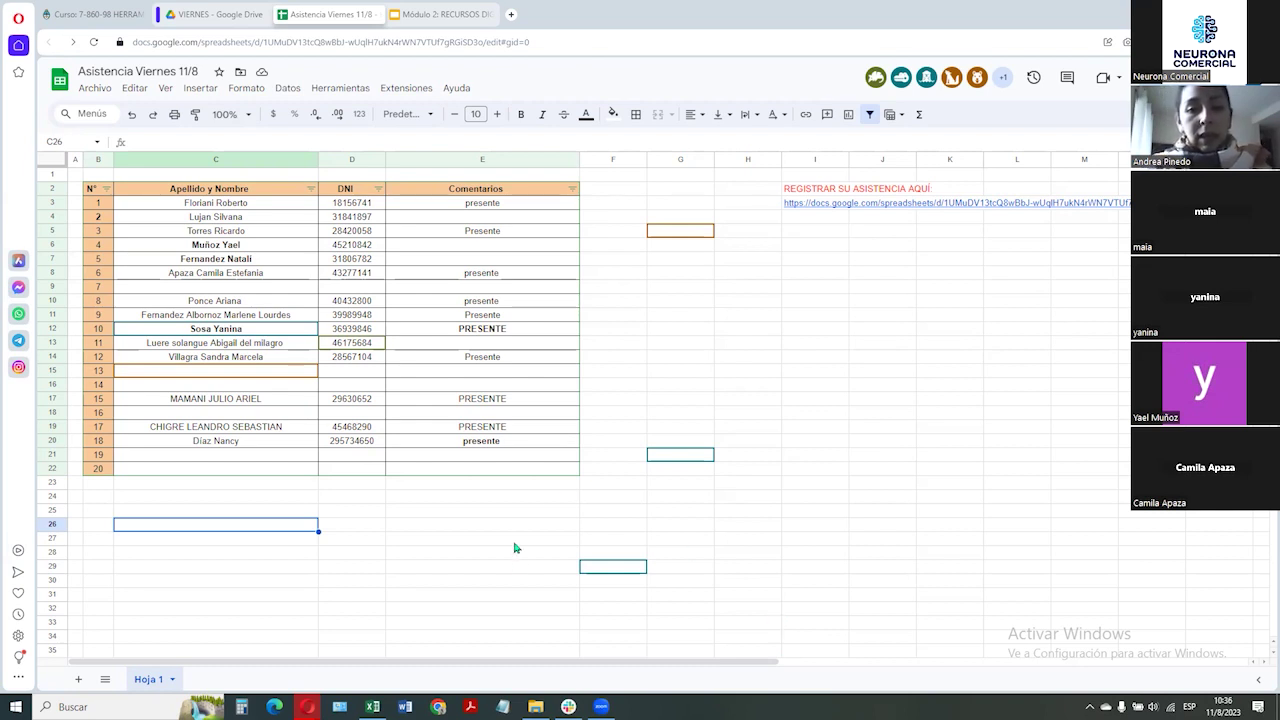
left_click(694, 317)
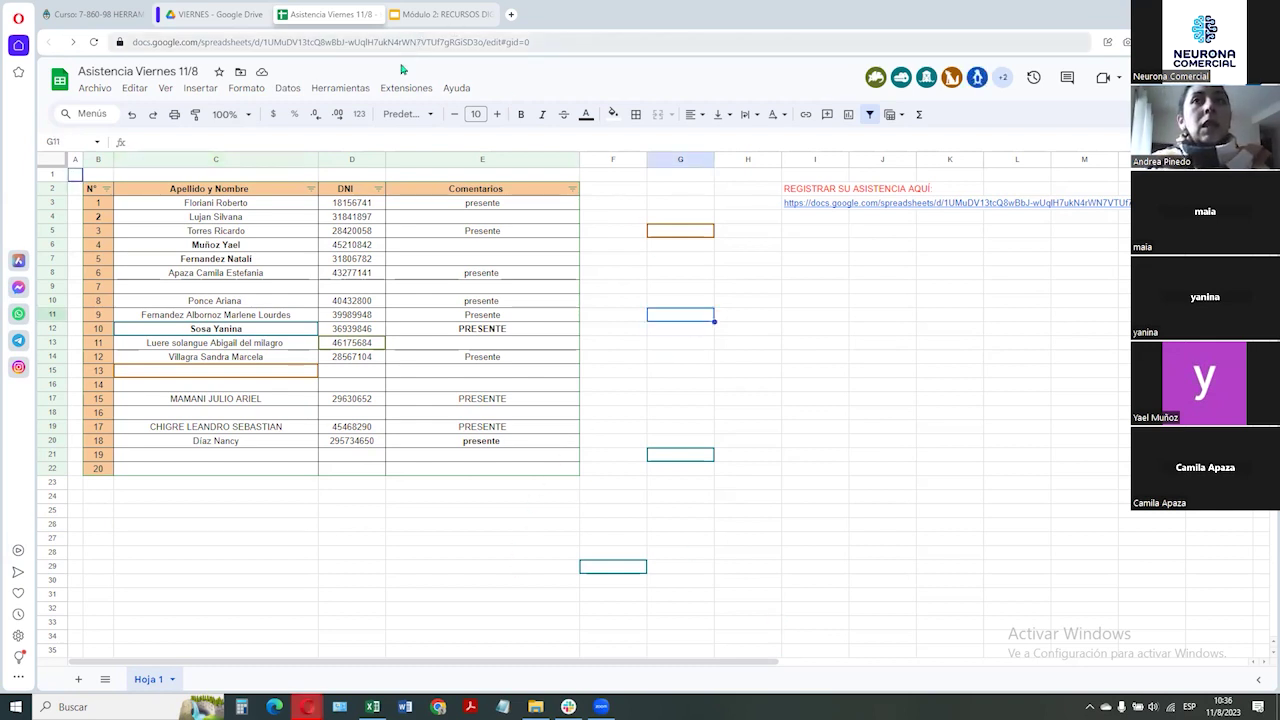